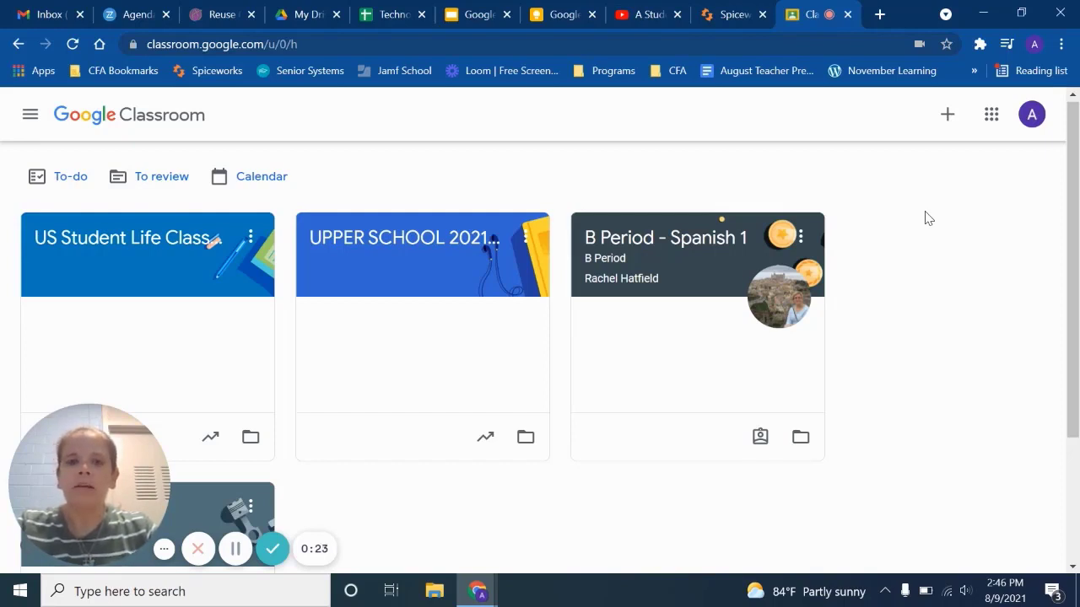
- Examine the class cards on the home page and the management options of the last class
scroll(928, 219, down, 2)
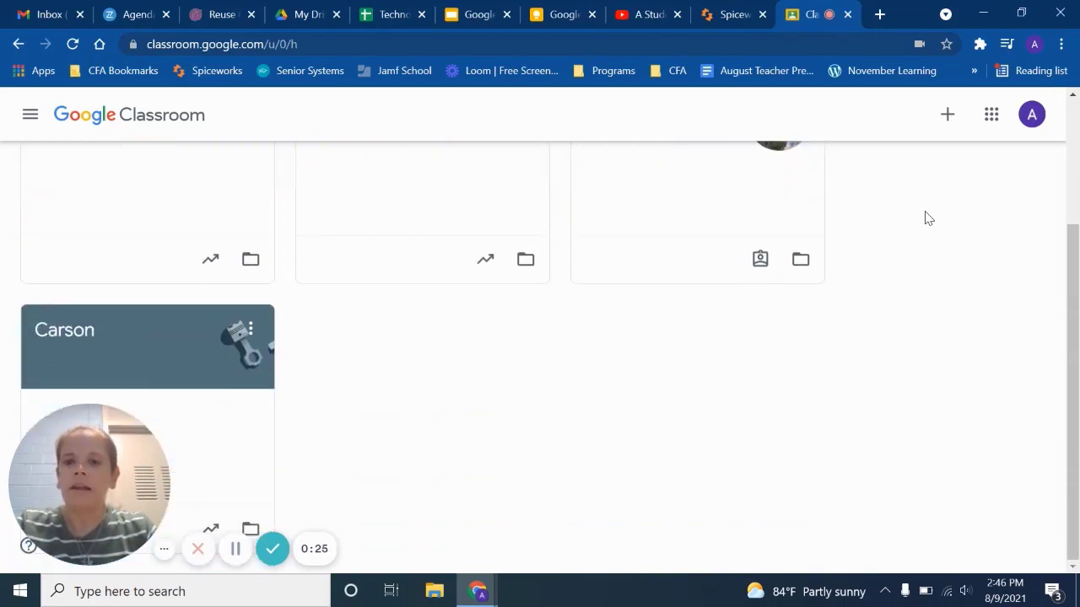
scroll(928, 218, up, 2)
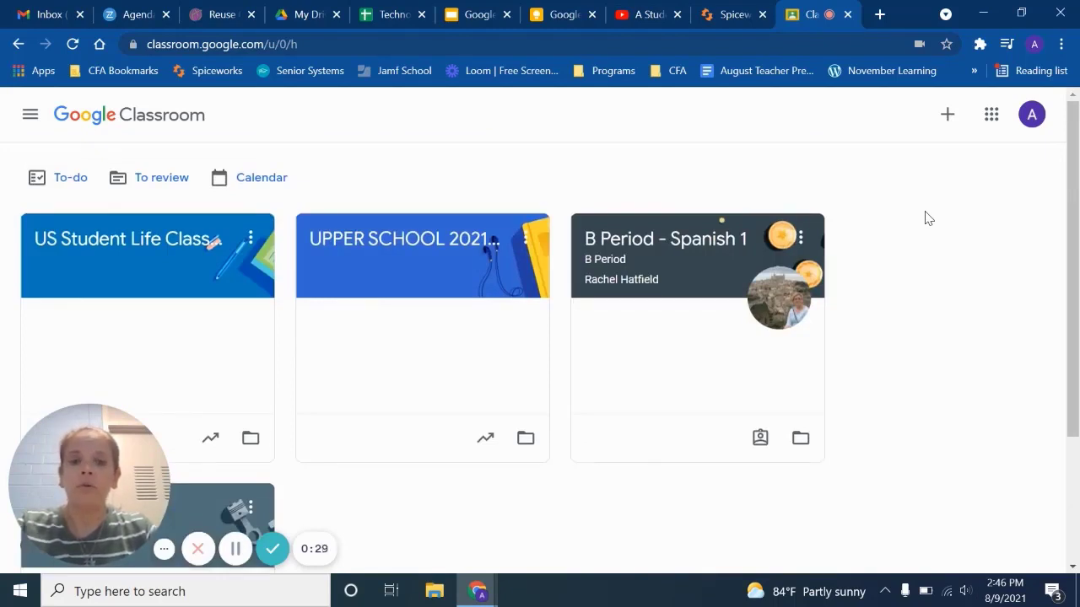
scroll(928, 218, down, 2)
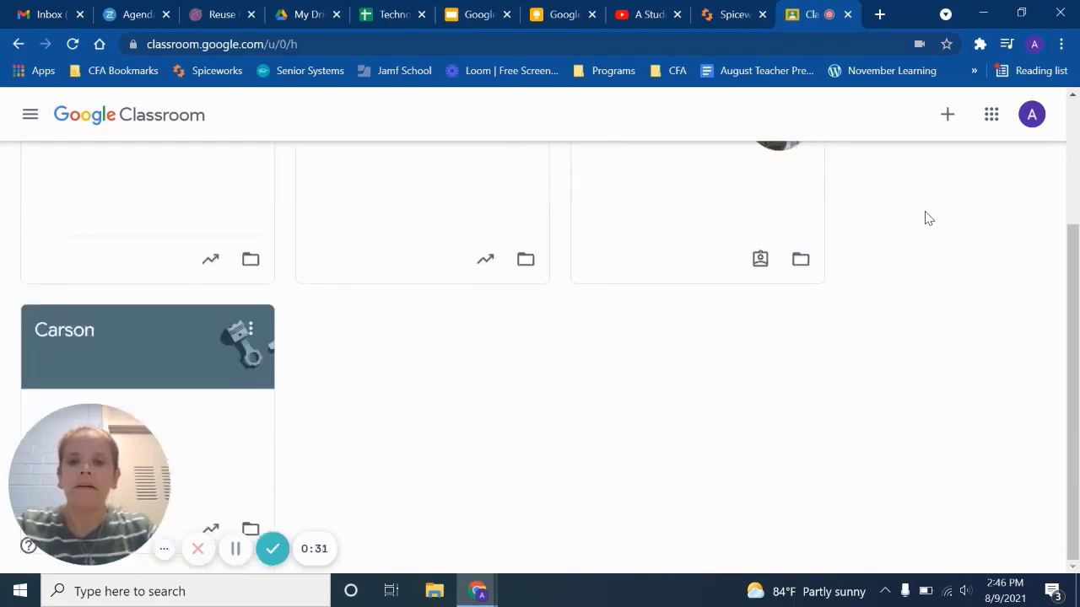
click(251, 329)
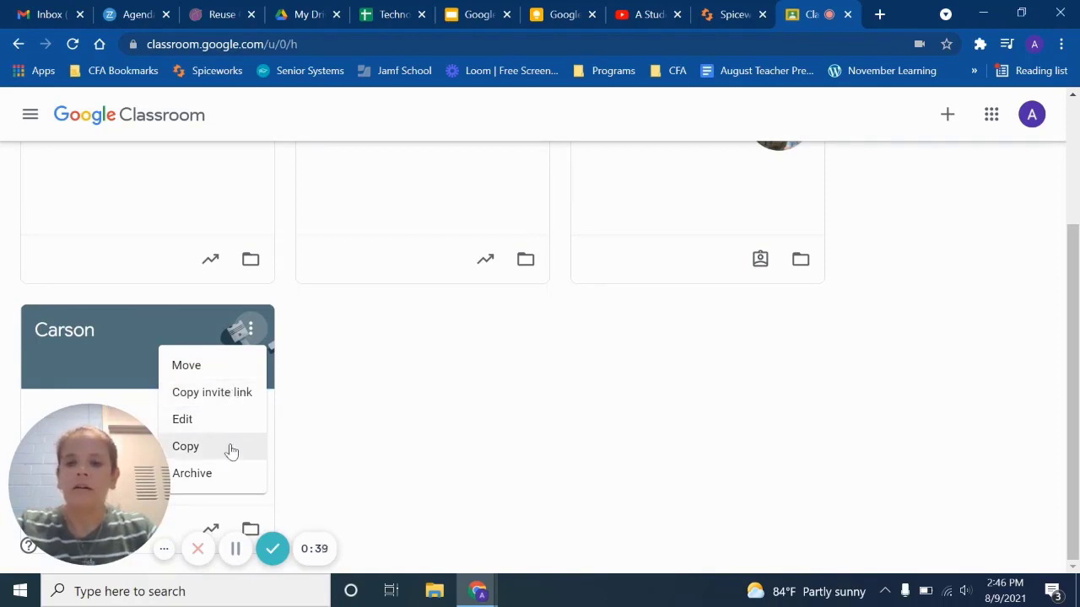
click(896, 450)
- Check the options for joining or creating a class
scroll(897, 451, up, 3)
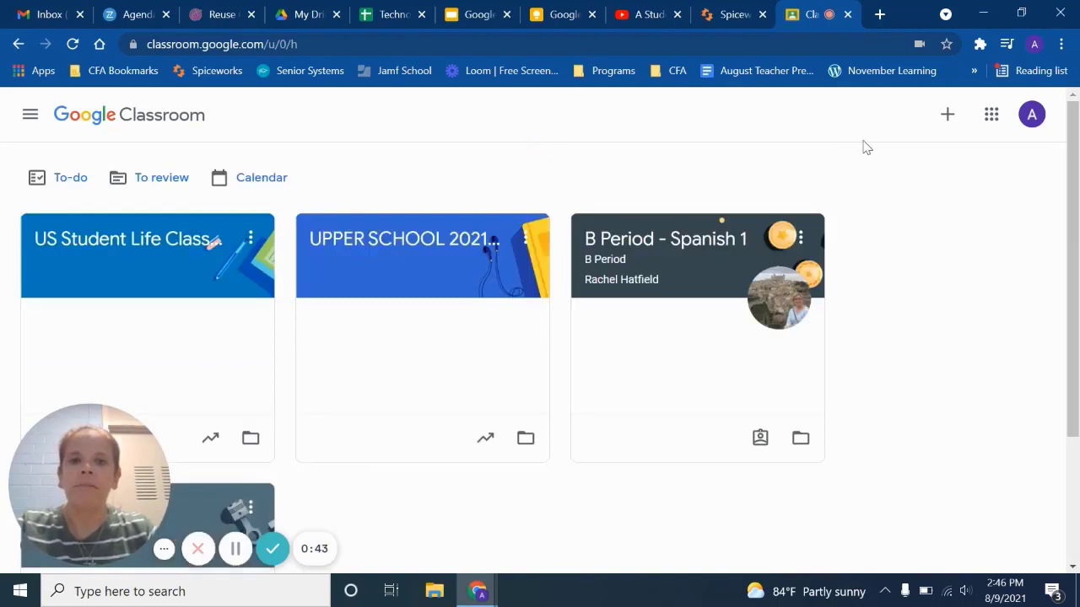
click(947, 115)
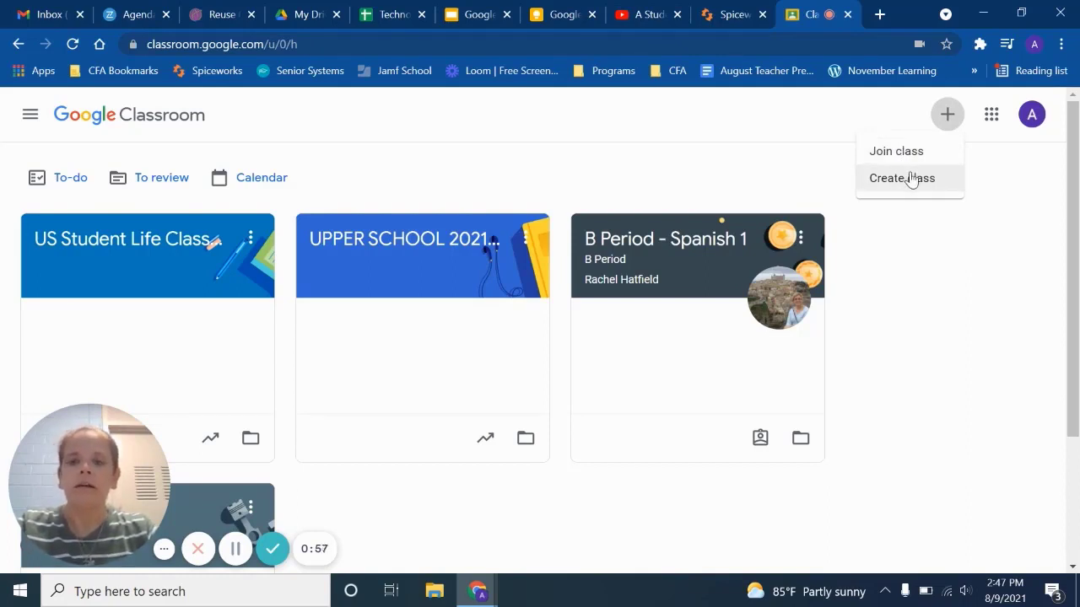
click(939, 385)
- Open the last class on the home page and examine its stream and enlarged class code
scroll(939, 386, down, 2)
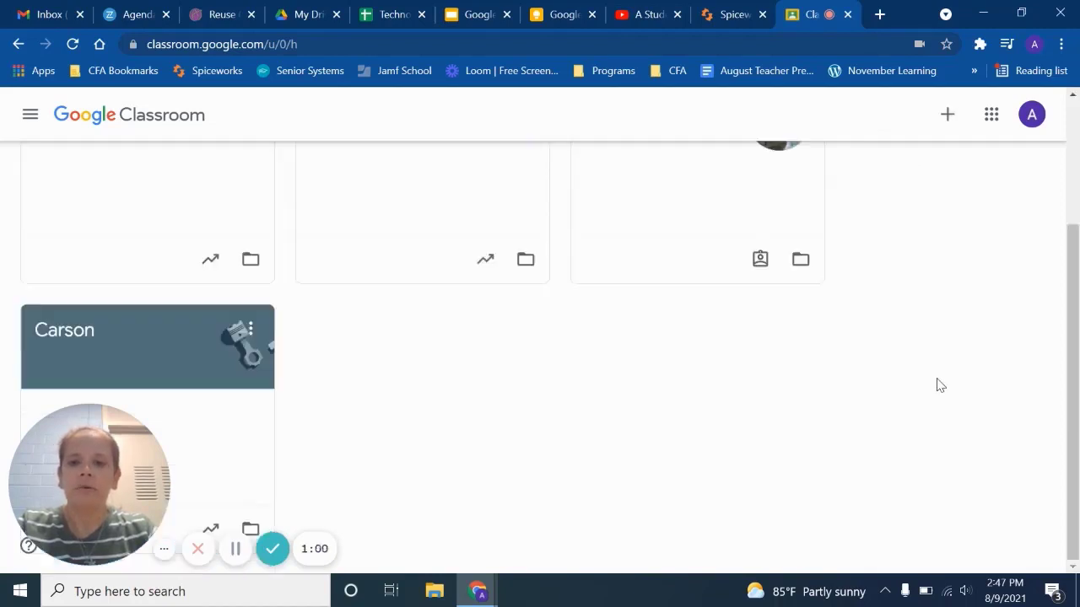
click(73, 340)
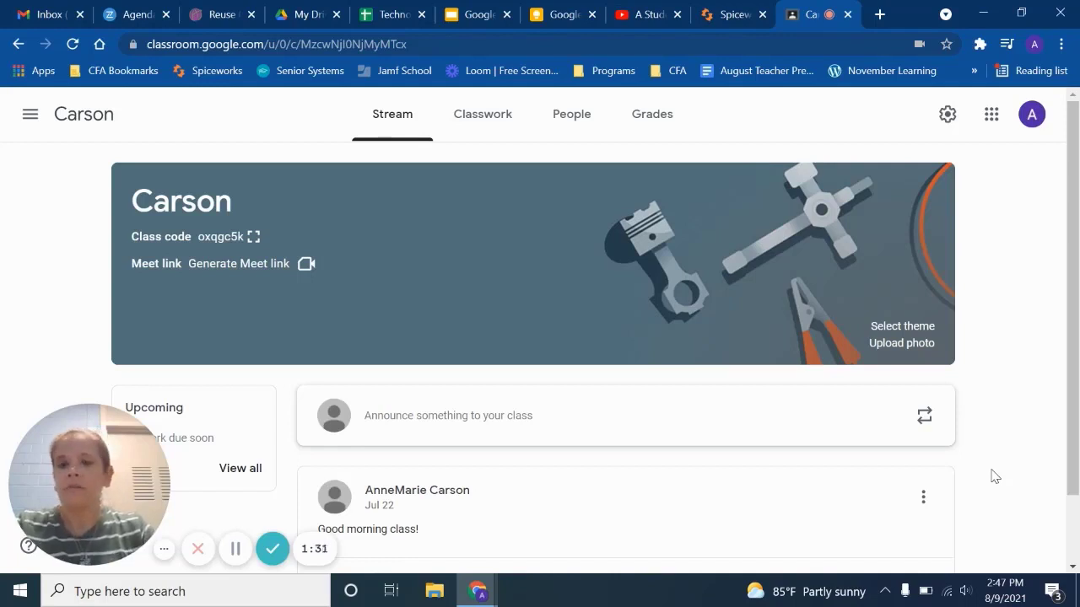
scroll(994, 477, down, 1)
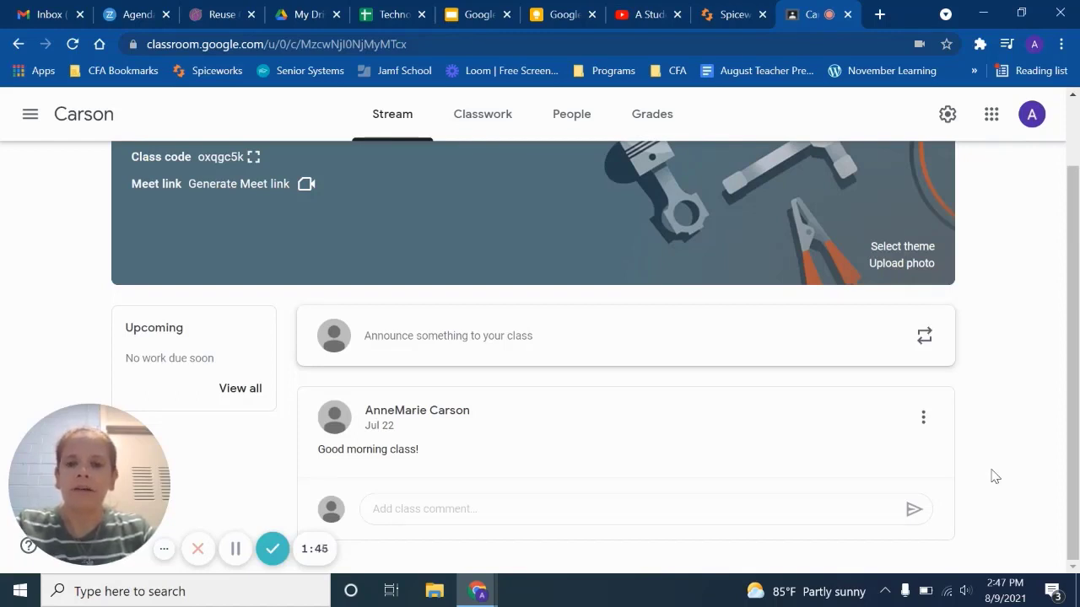
scroll(995, 476, up, 1)
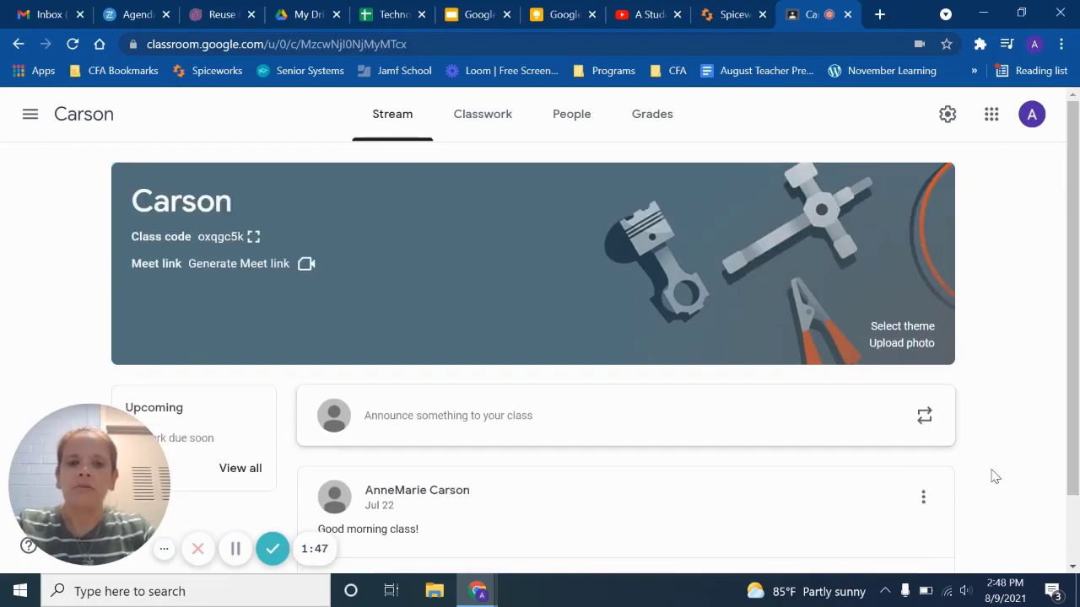
scroll(995, 477, down, 1)
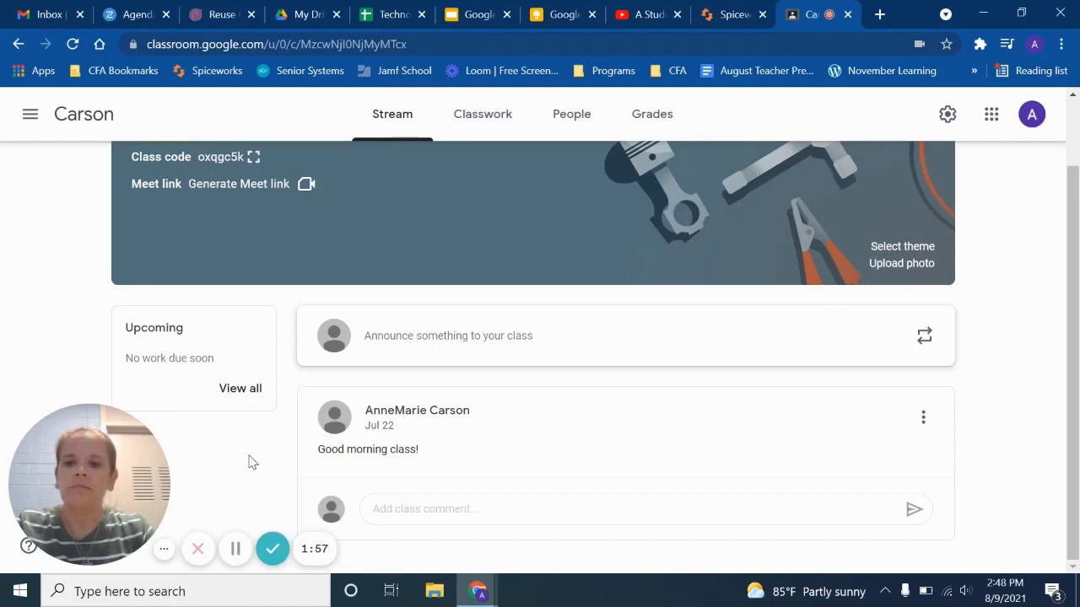
scroll(995, 324, up, 1)
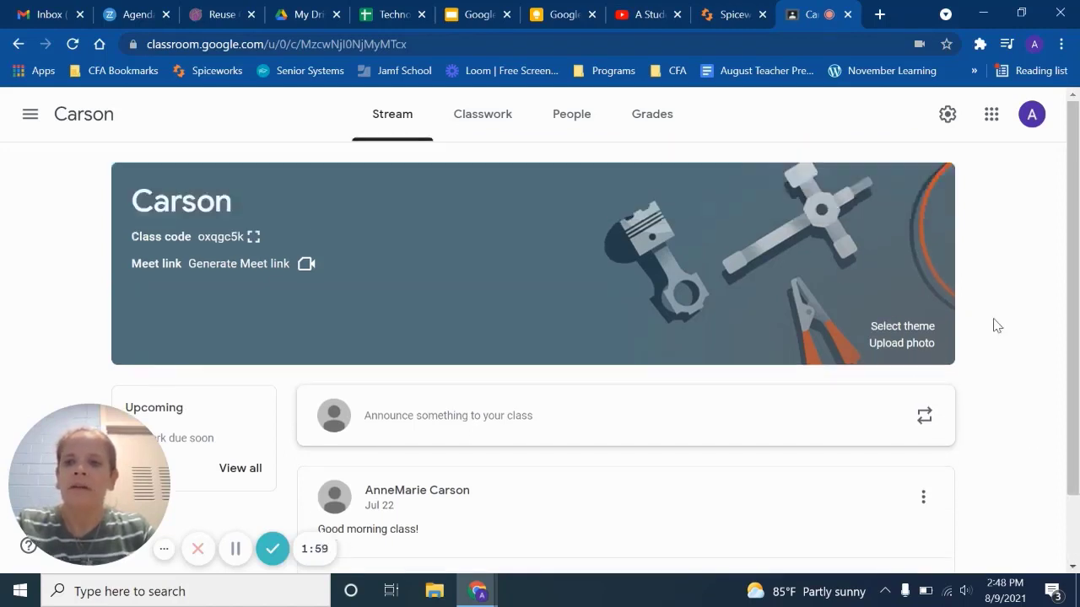
click(254, 237)
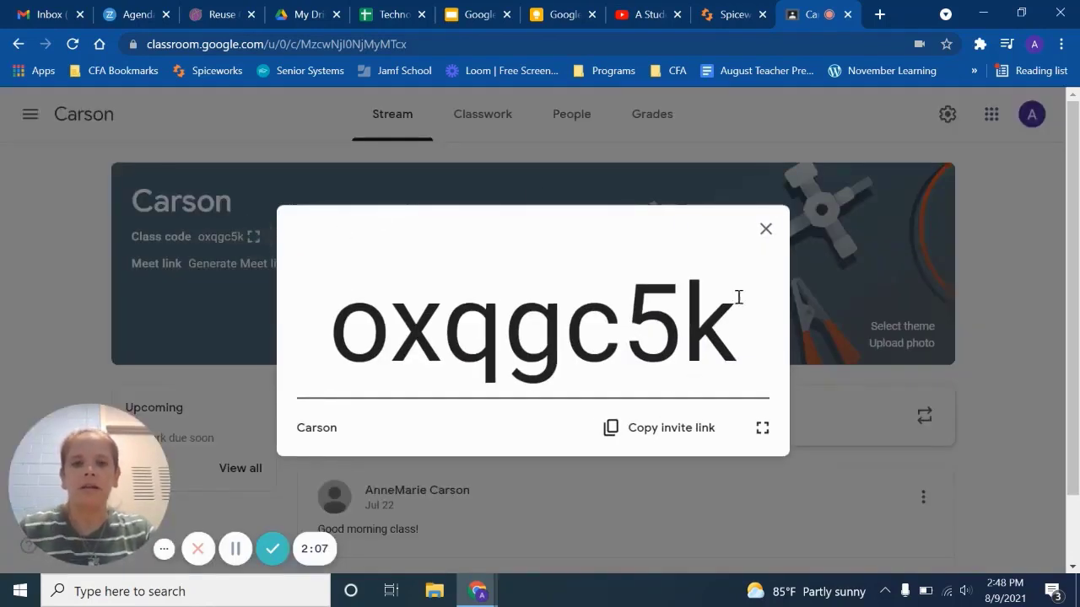
click(765, 230)
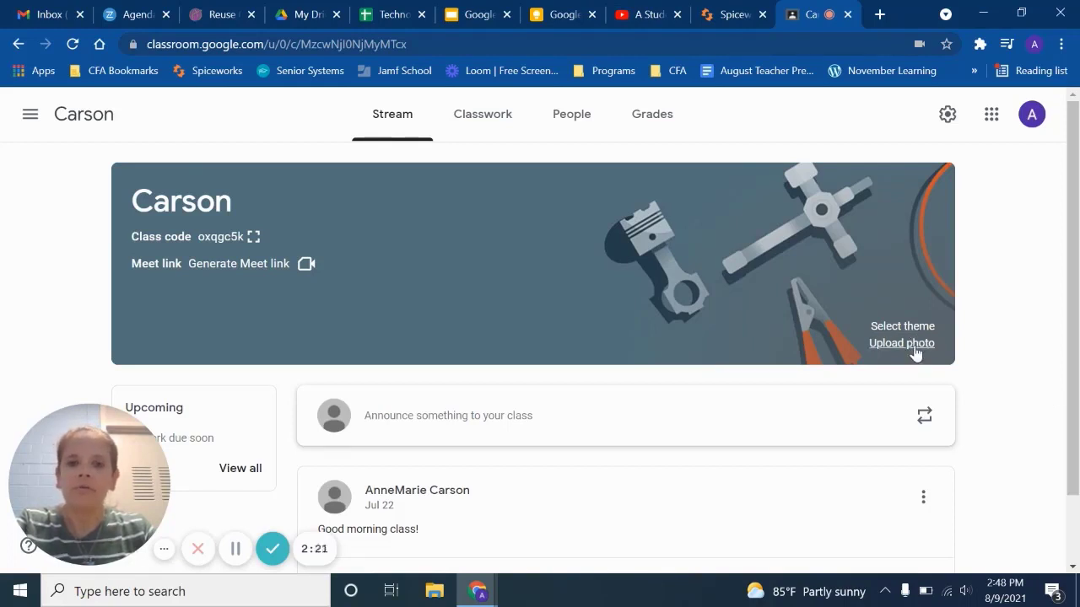
- Start a class announcement in the stream with the text "Welcome back students!"
scroll(987, 371, down, 1)
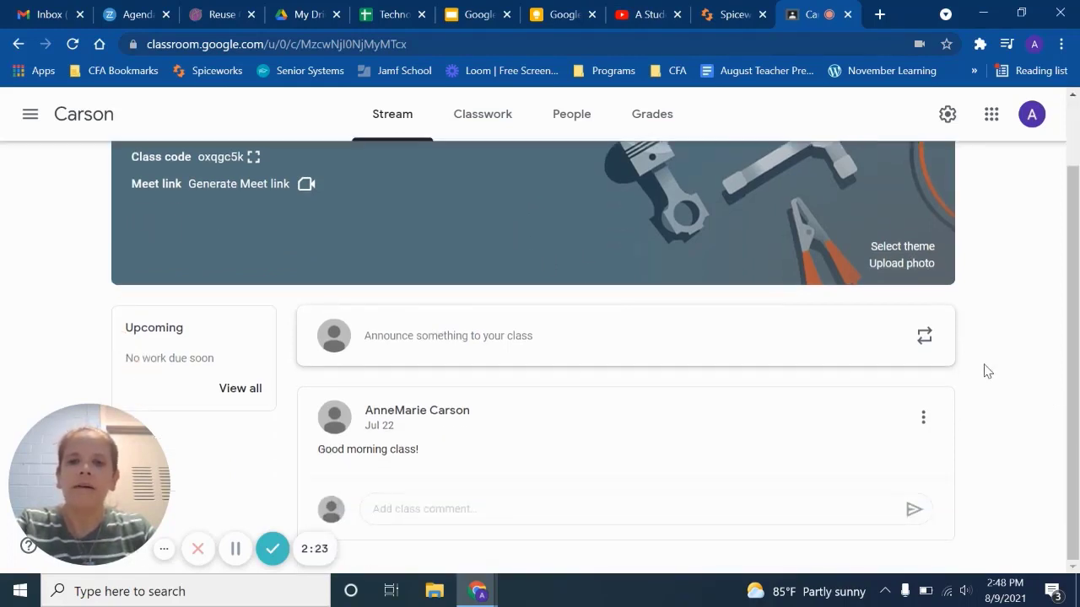
click(448, 337)
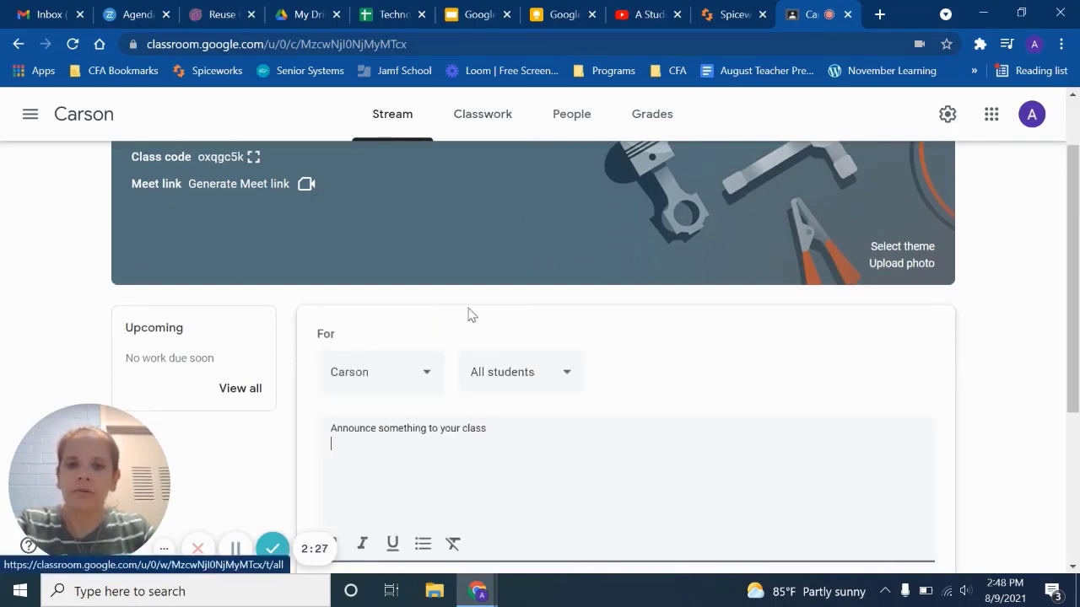
click(402, 337)
click(429, 447)
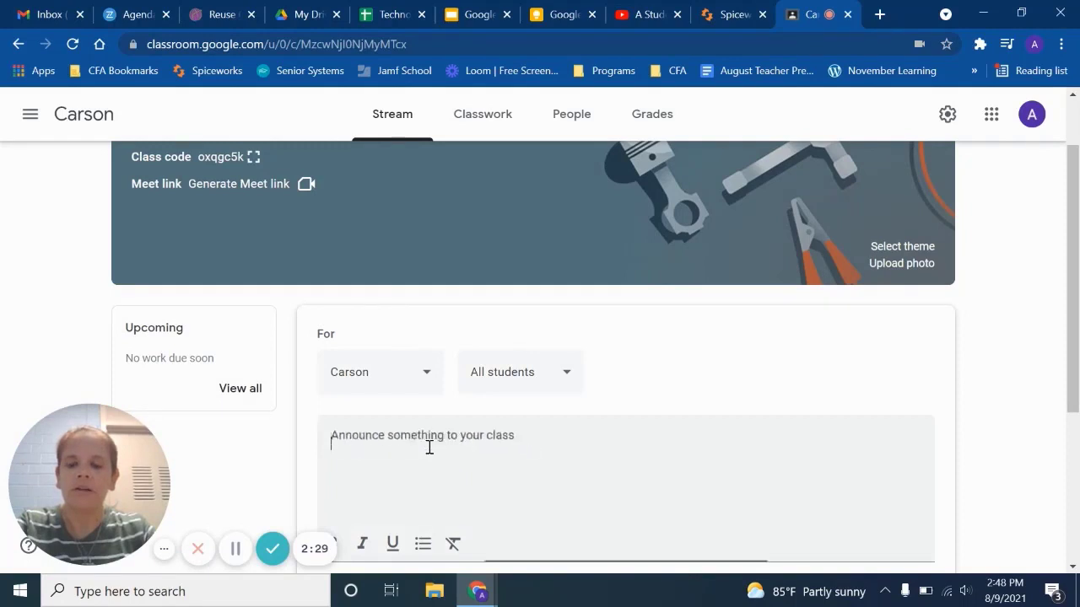
text(Welc)
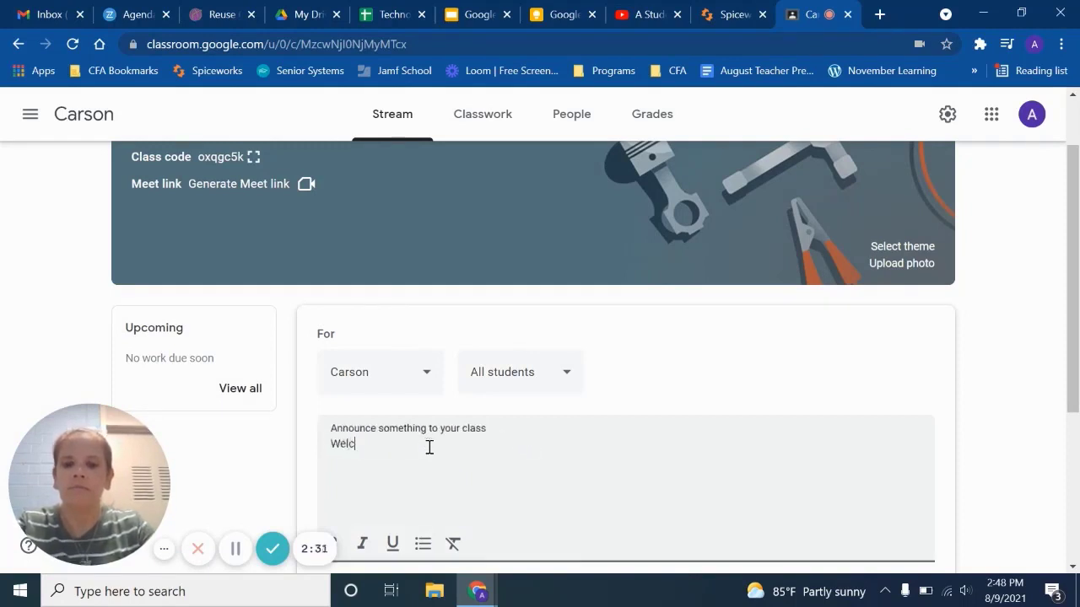
text(ome back st)
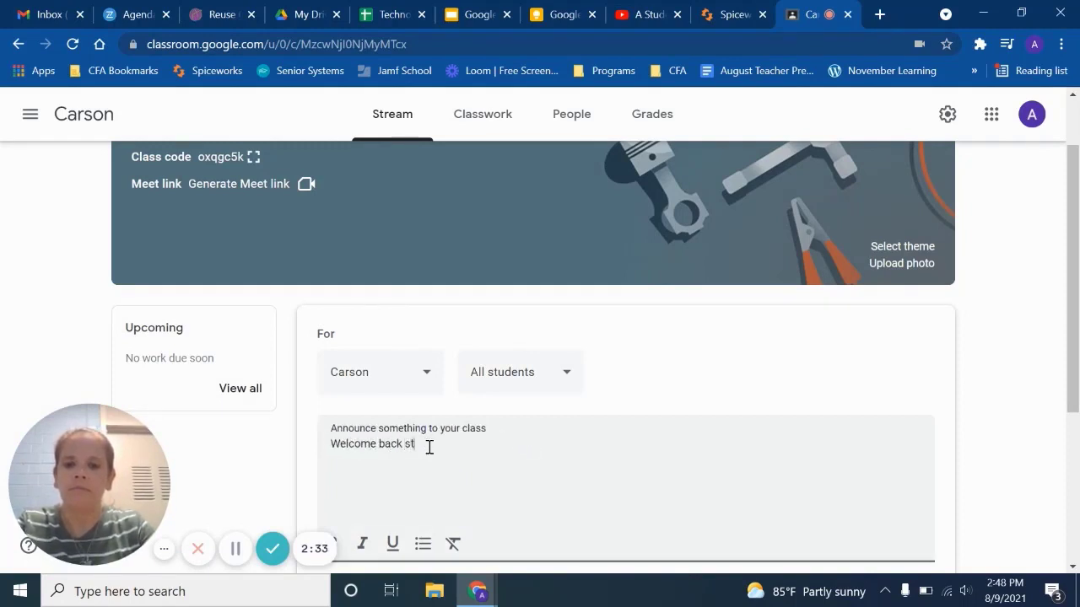
text(udents!)
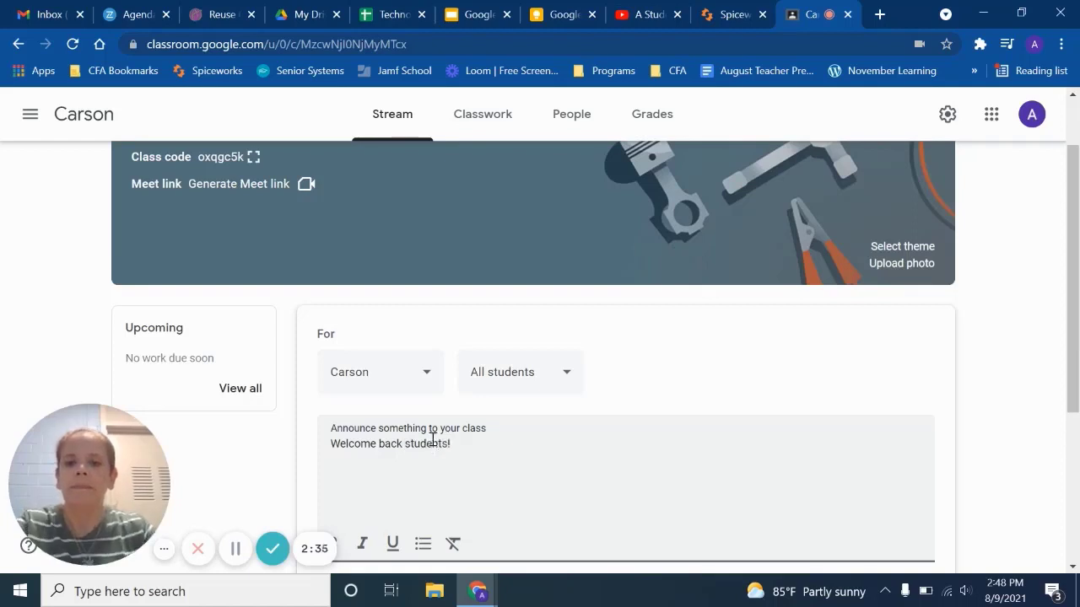
- Try adding the US Student Life class to the announcement's audience, and remove it again
click(422, 382)
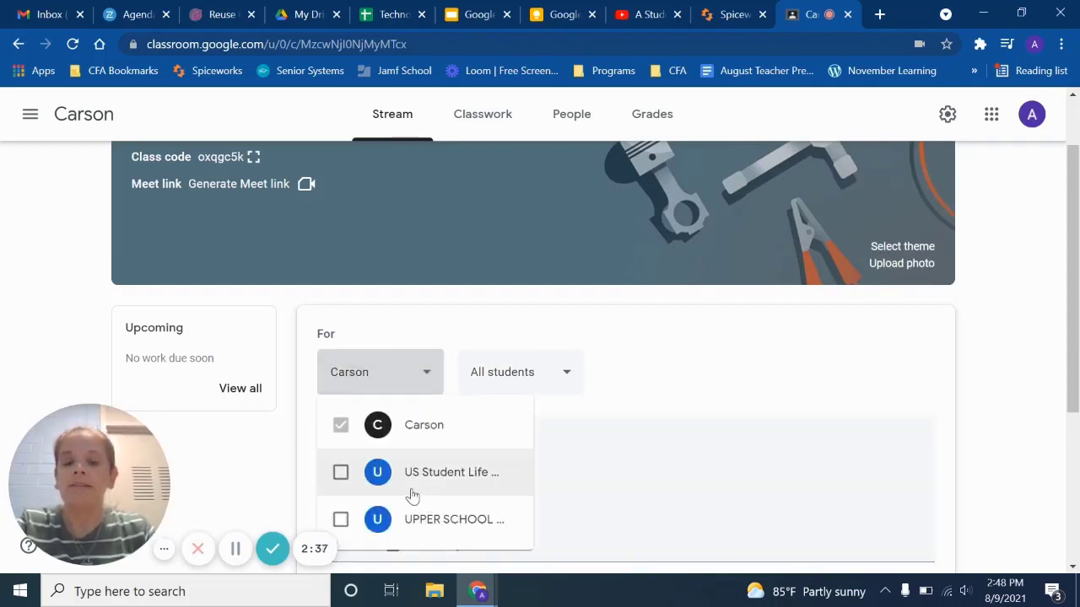
click(413, 496)
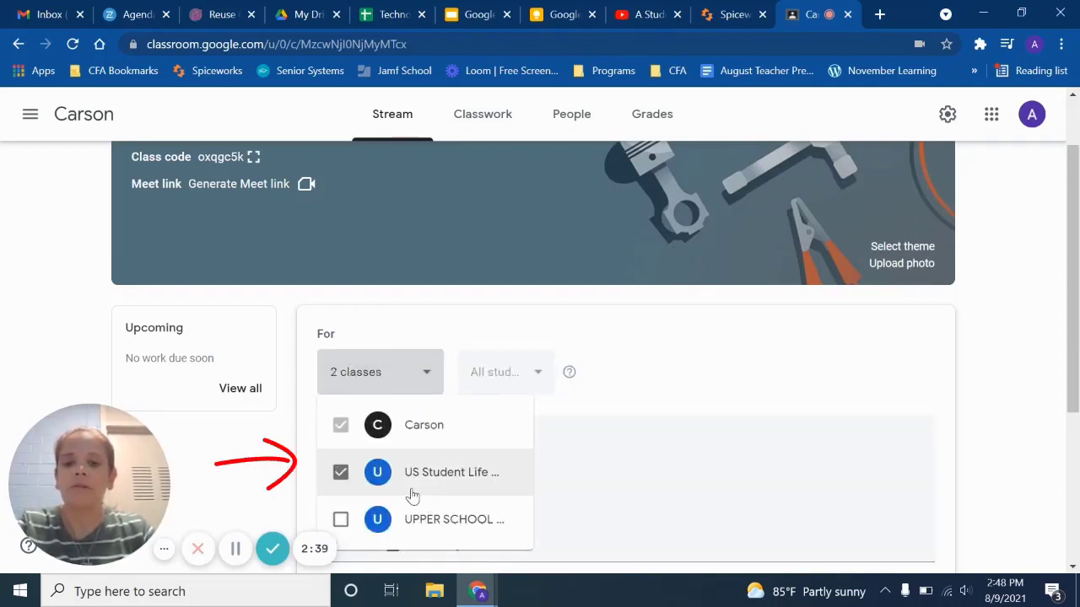
click(340, 474)
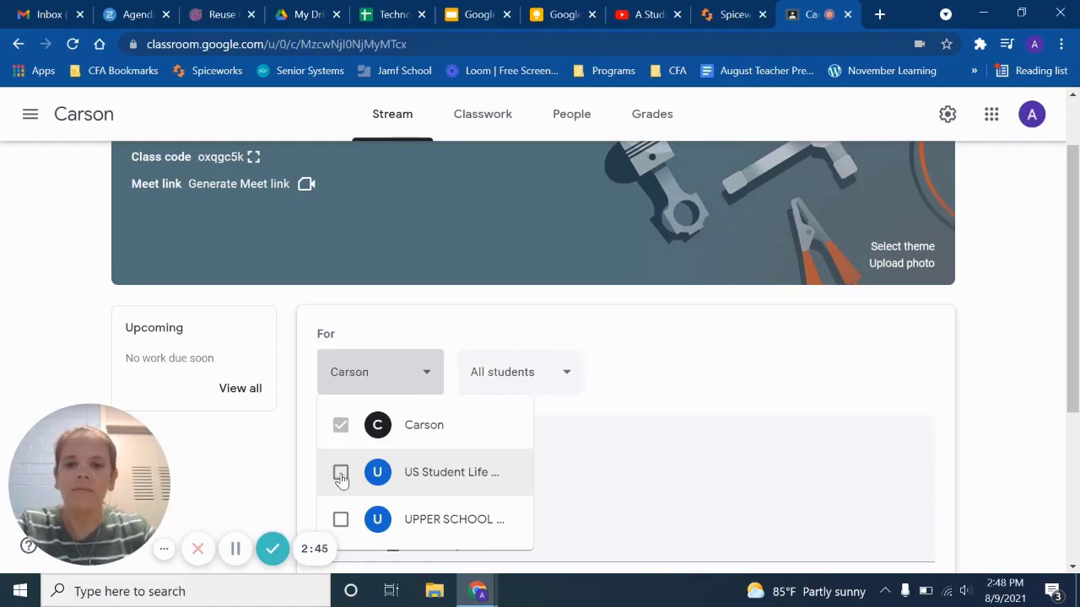
- Check which students can be chosen as recipients of the announcement, leaving all students selected
click(567, 375)
click(569, 376)
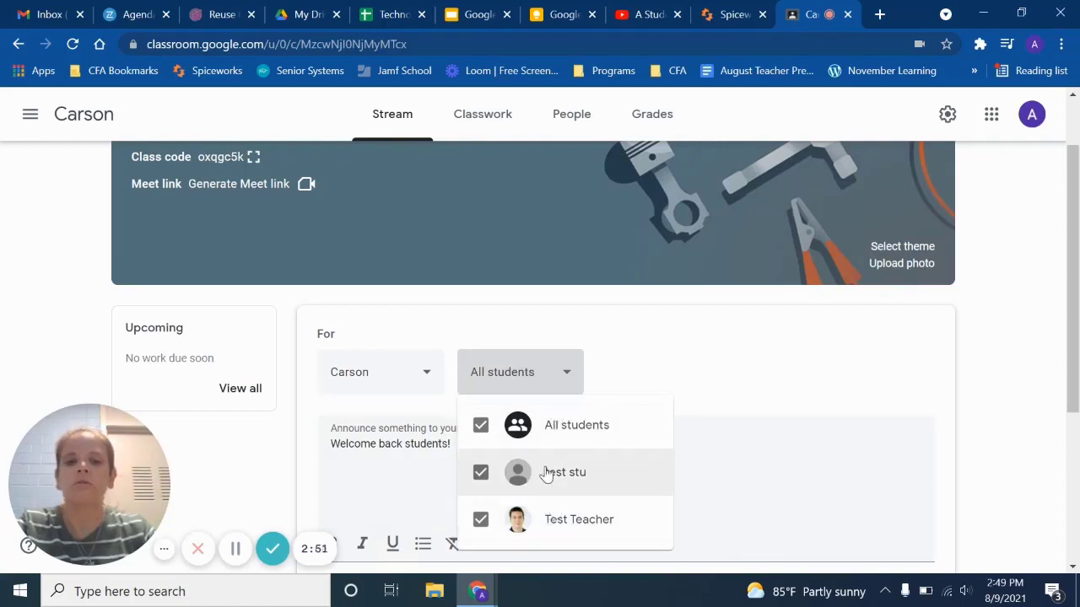
click(763, 375)
- Examine the attachment sources available for the announcement
scroll(763, 375, down, 2)
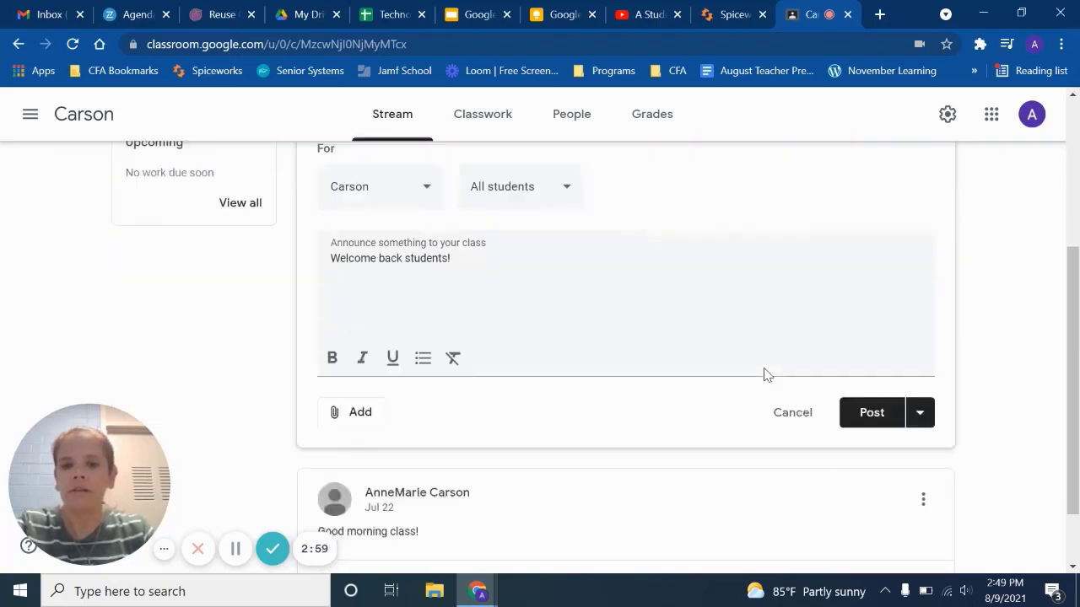
scroll(763, 375, down, 1)
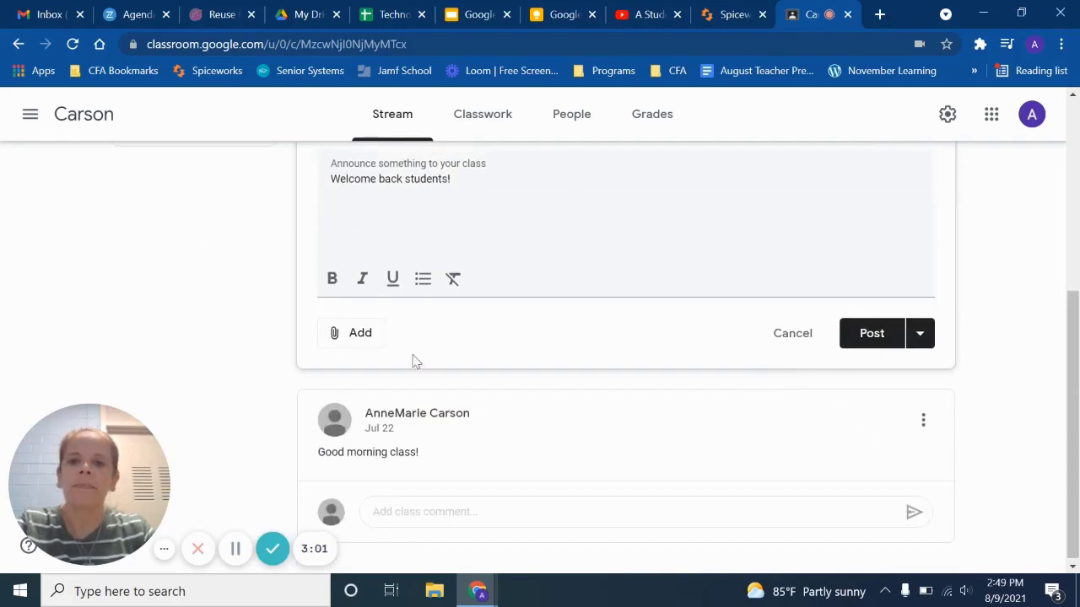
click(357, 349)
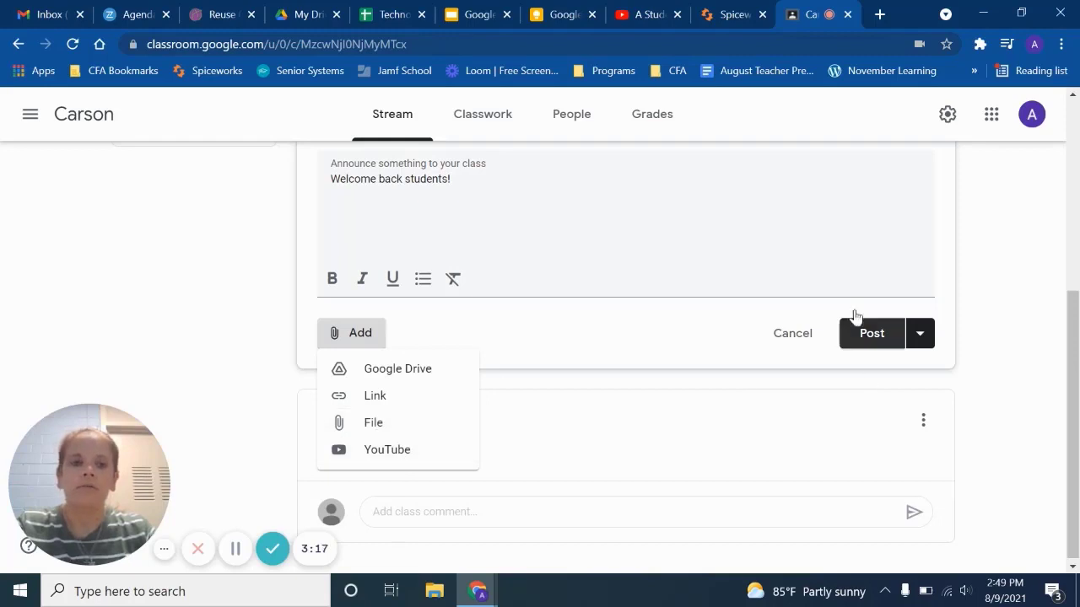
click(918, 339)
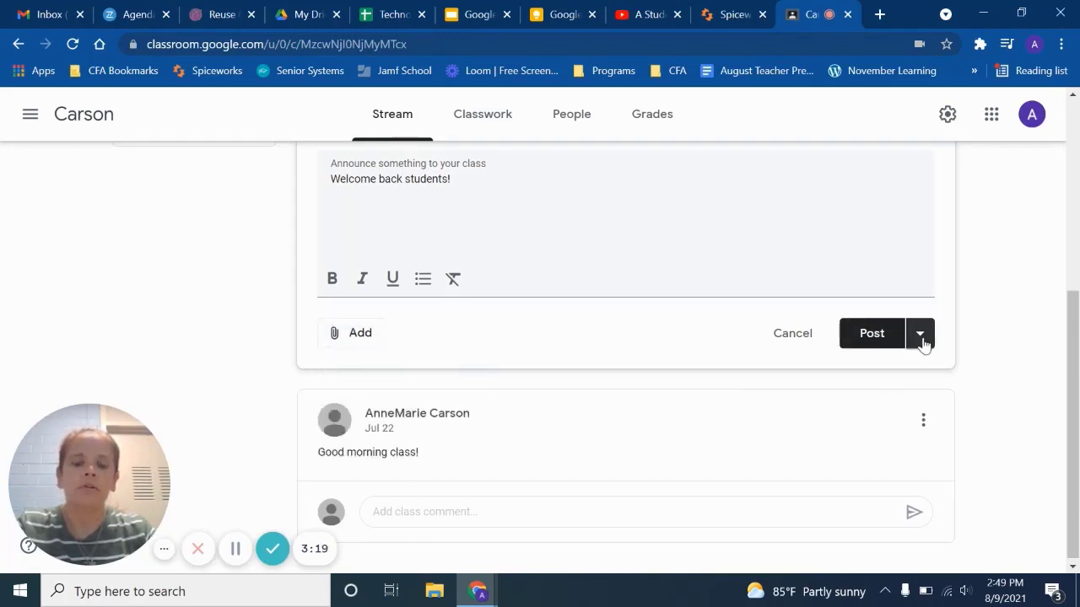
- Review the publishing options for the announcement and post it to the class stream immediately
click(921, 342)
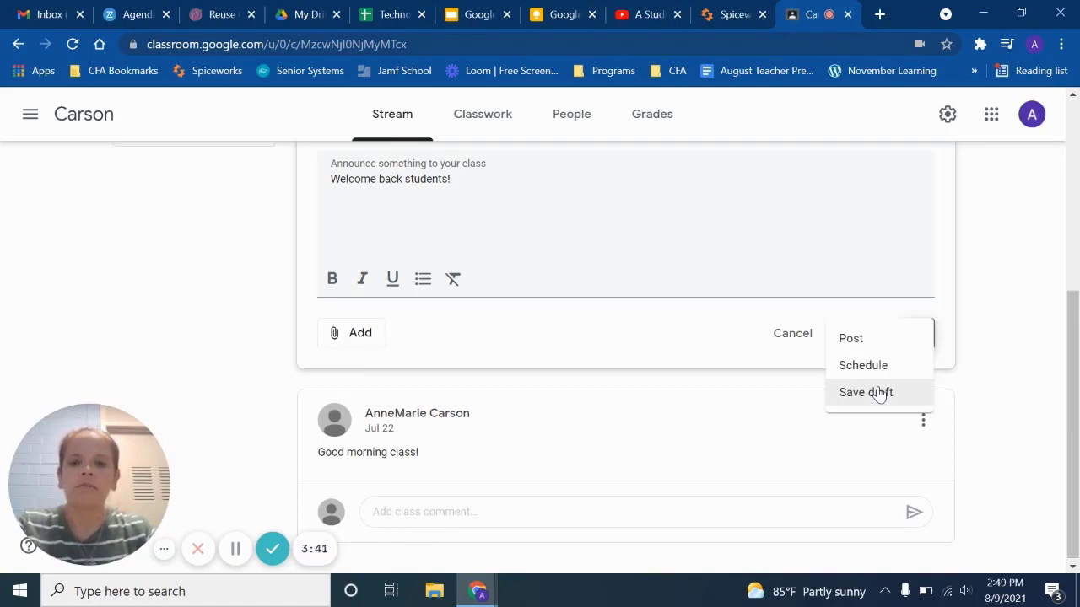
click(992, 403)
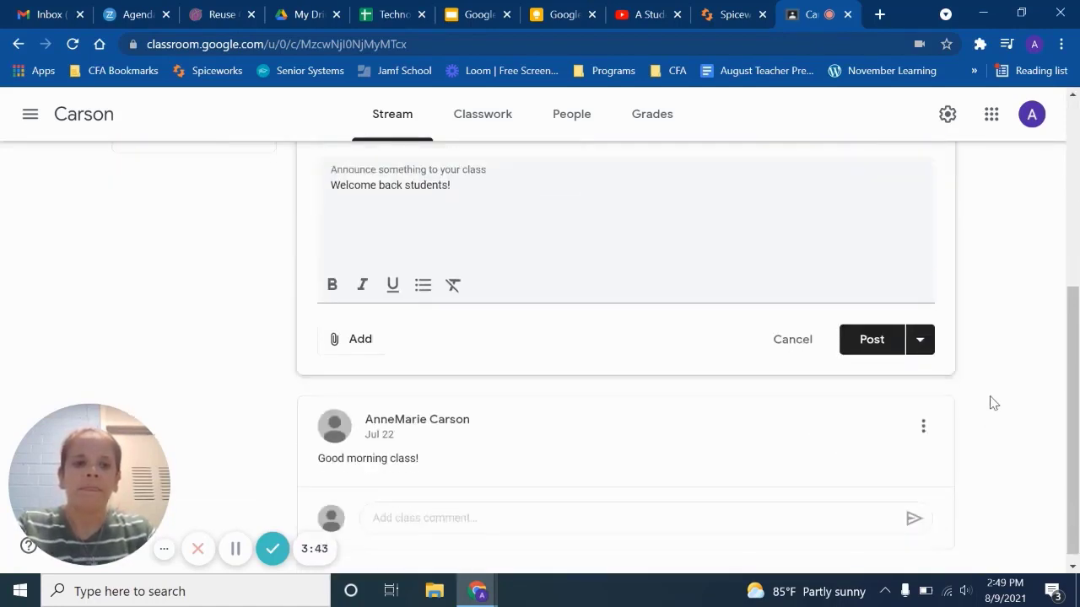
click(869, 338)
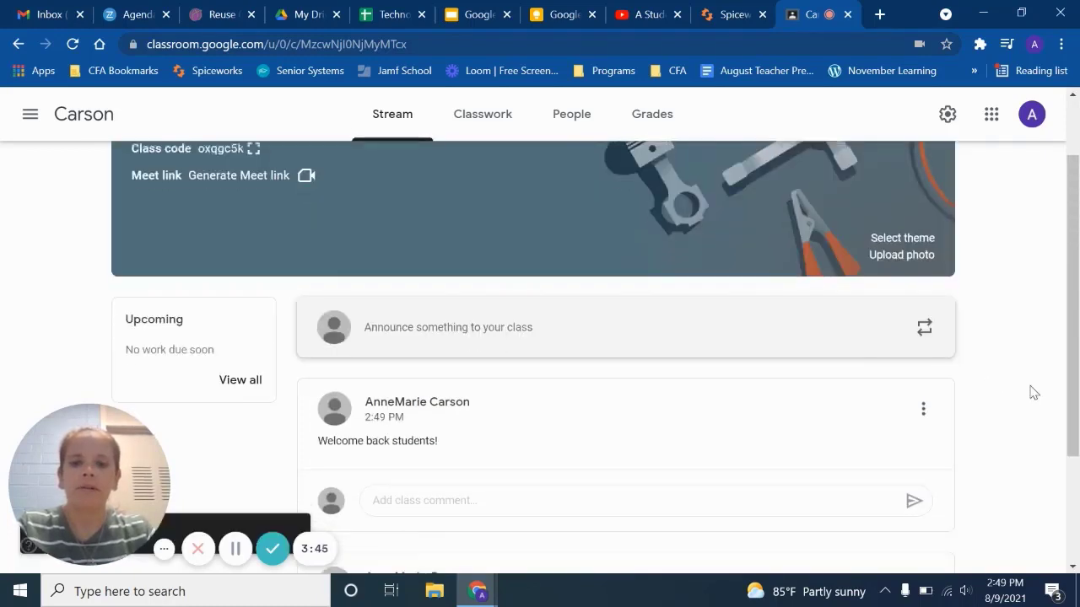
scroll(1032, 392, down, 2)
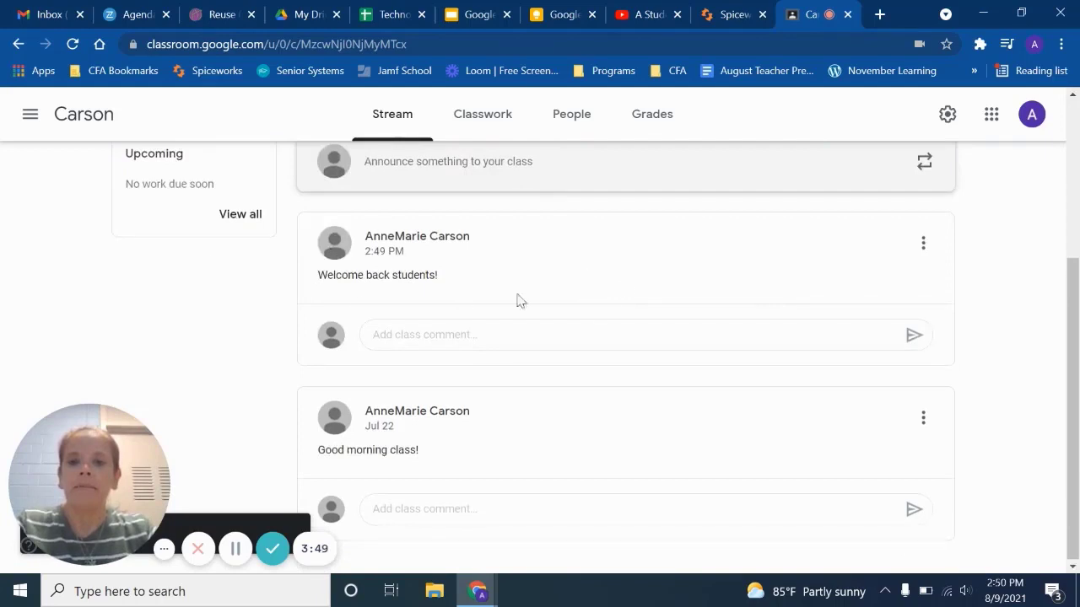
- Open the class settings and review the class details, invite codes and general options
scroll(1051, 332, up, 3)
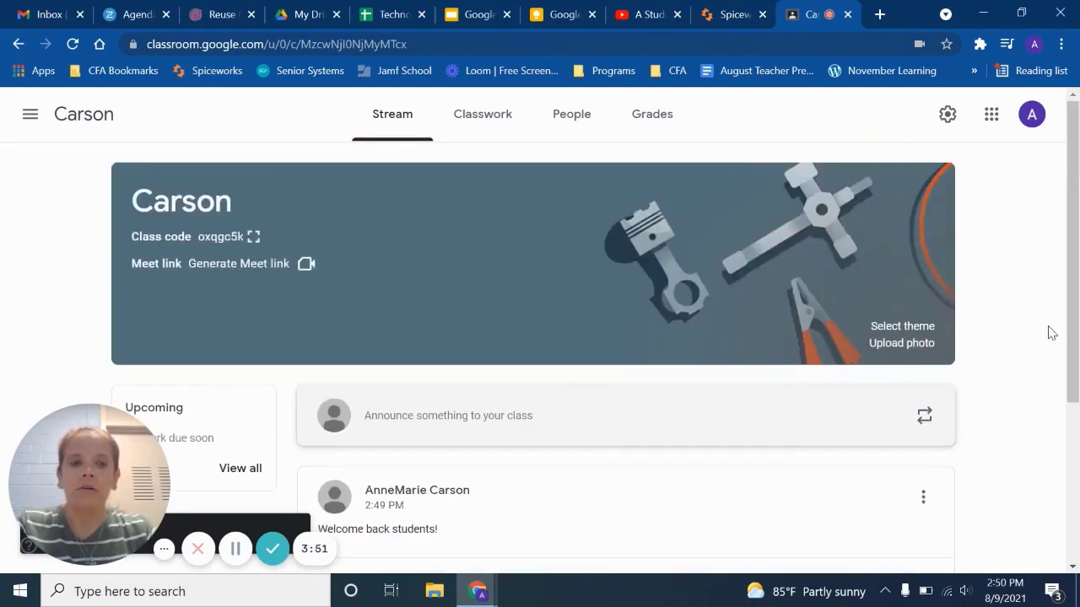
click(949, 122)
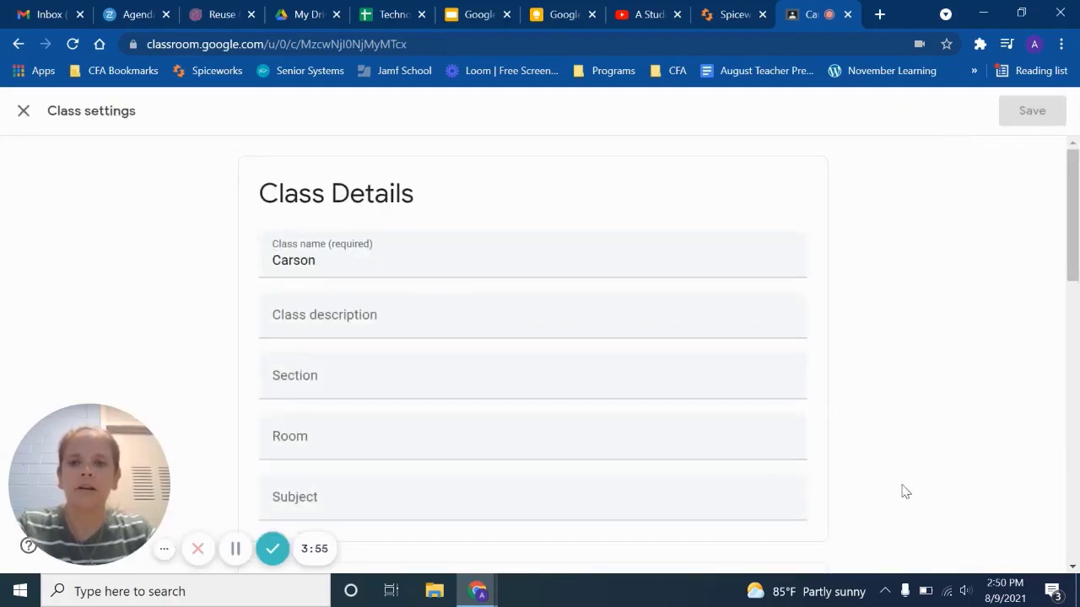
scroll(902, 489, down, 1)
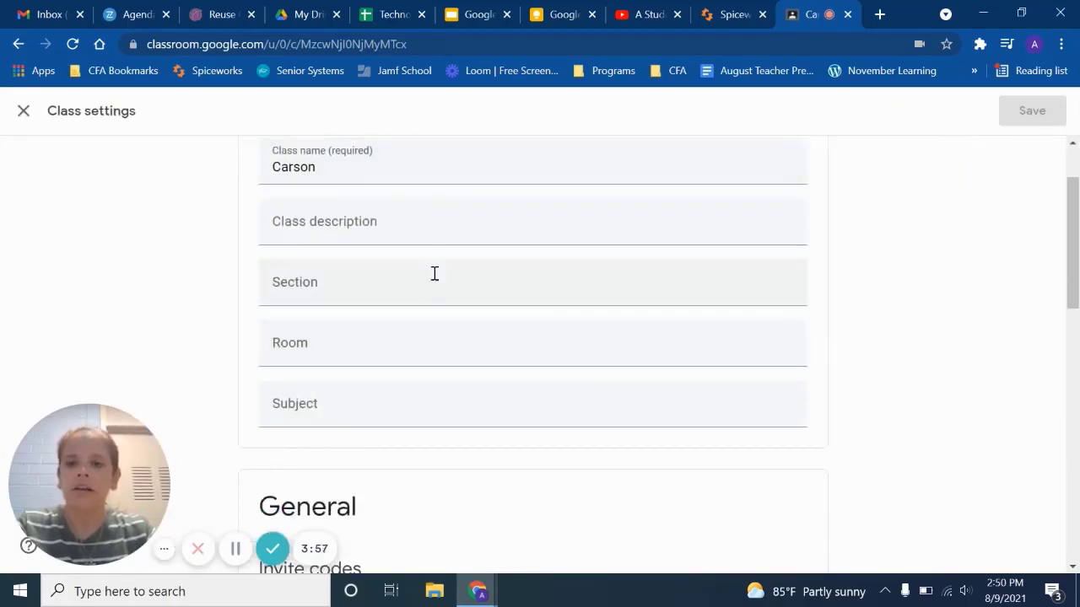
scroll(875, 379, down, 3)
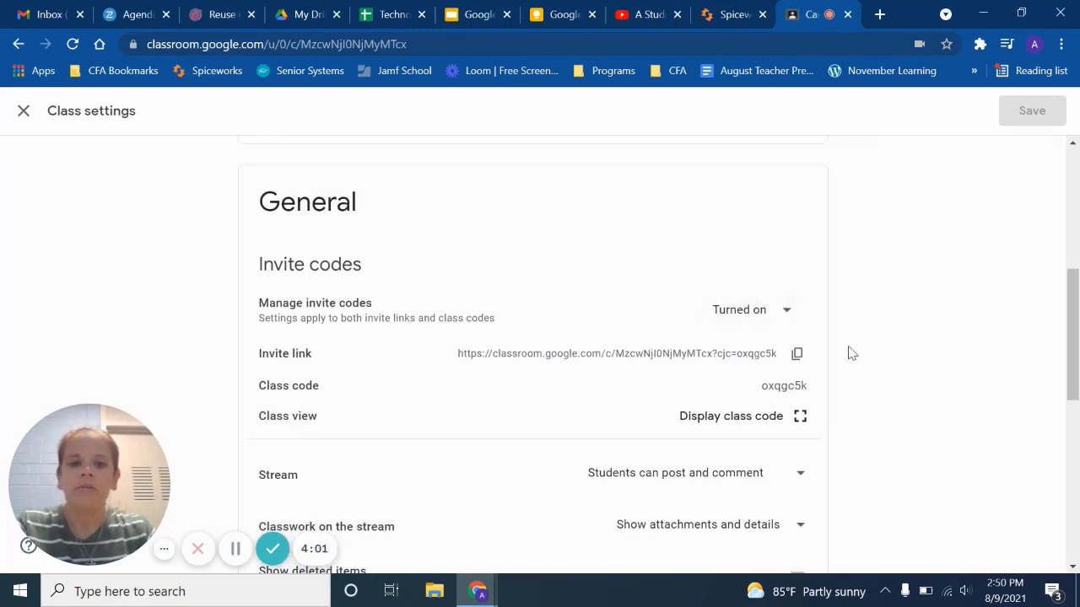
scroll(851, 352, down, 2)
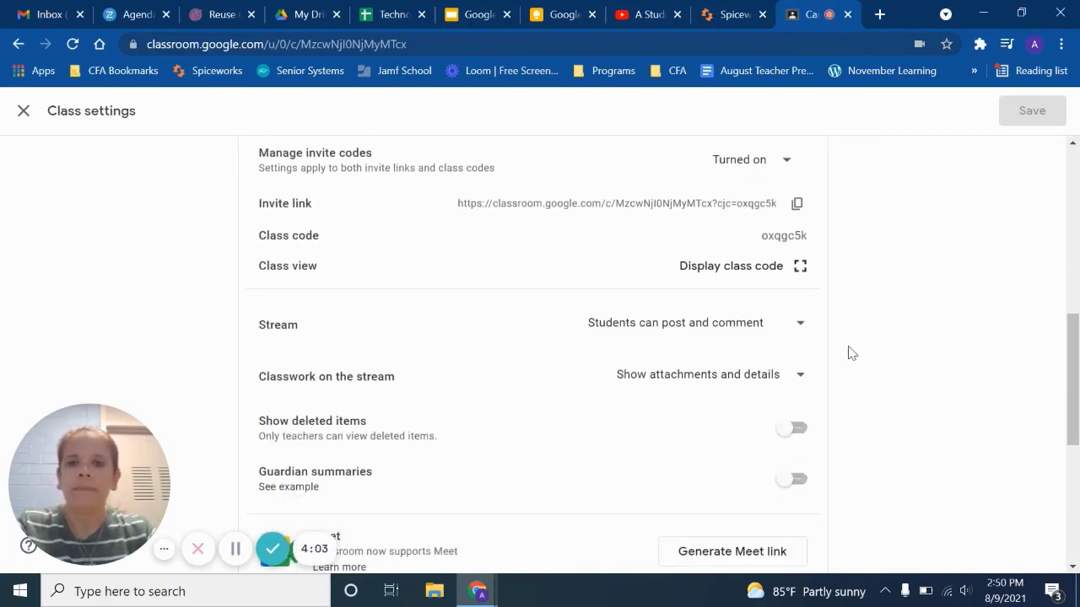
scroll(851, 352, down, 1)
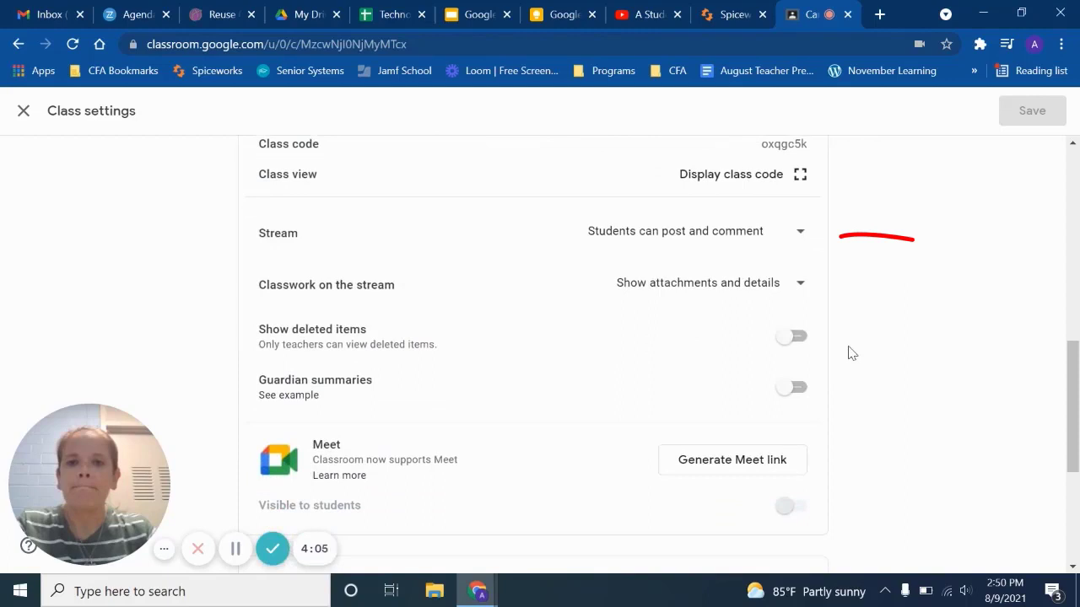
- Check the posting permission choices for the stream and the display choices for classwork on the stream, leaving both as they are
click(797, 237)
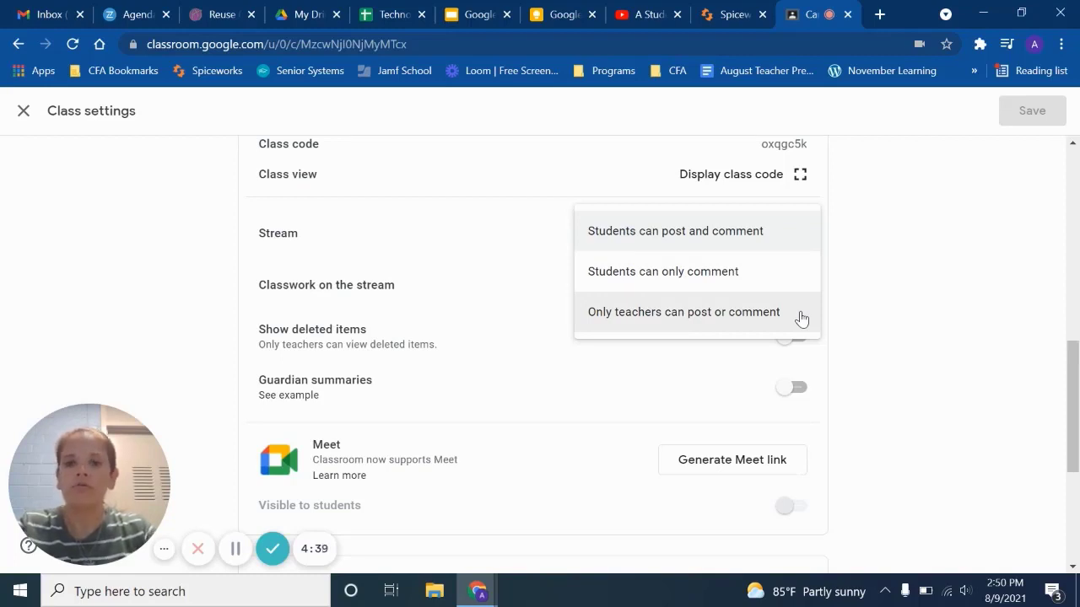
click(886, 355)
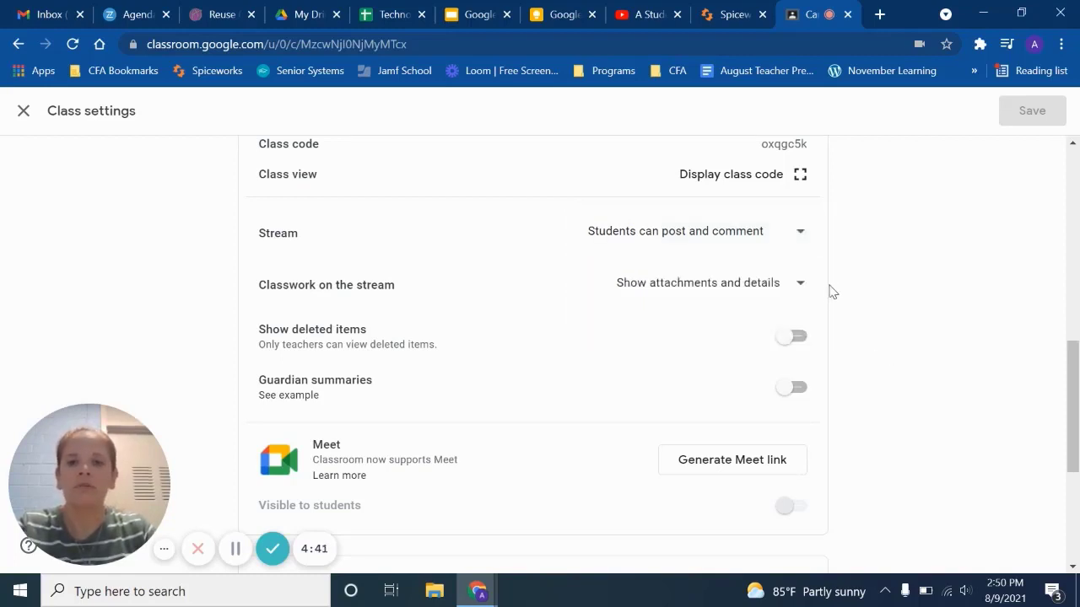
click(799, 287)
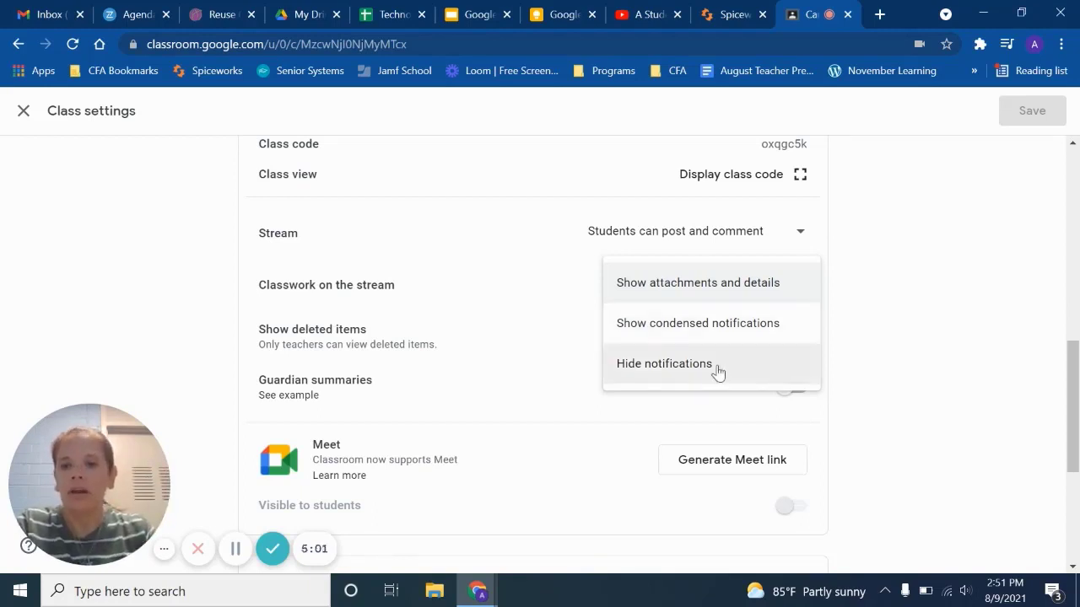
click(923, 361)
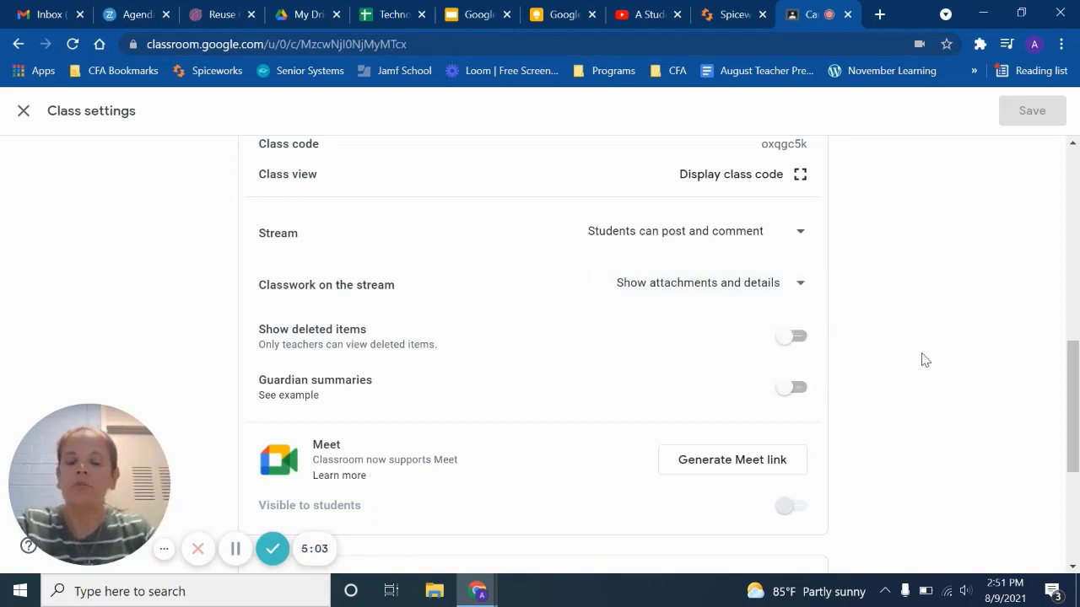
- Try turning on guardian summaries for the class, and decline adding the class to guardian email summaries
scroll(924, 361, up, 8)
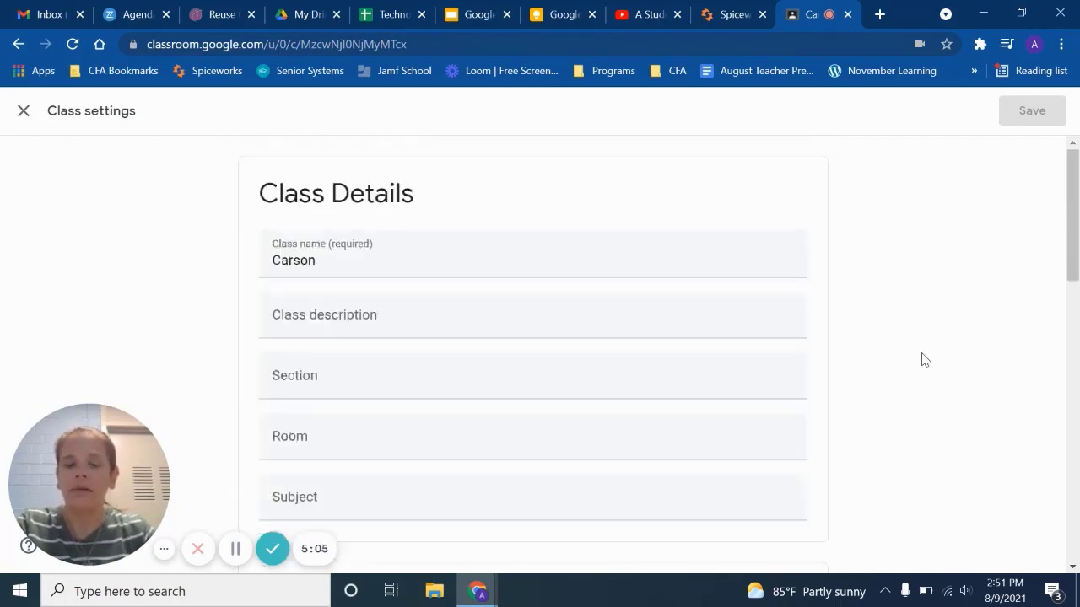
scroll(923, 360, down, 5)
scroll(924, 361, down, 2)
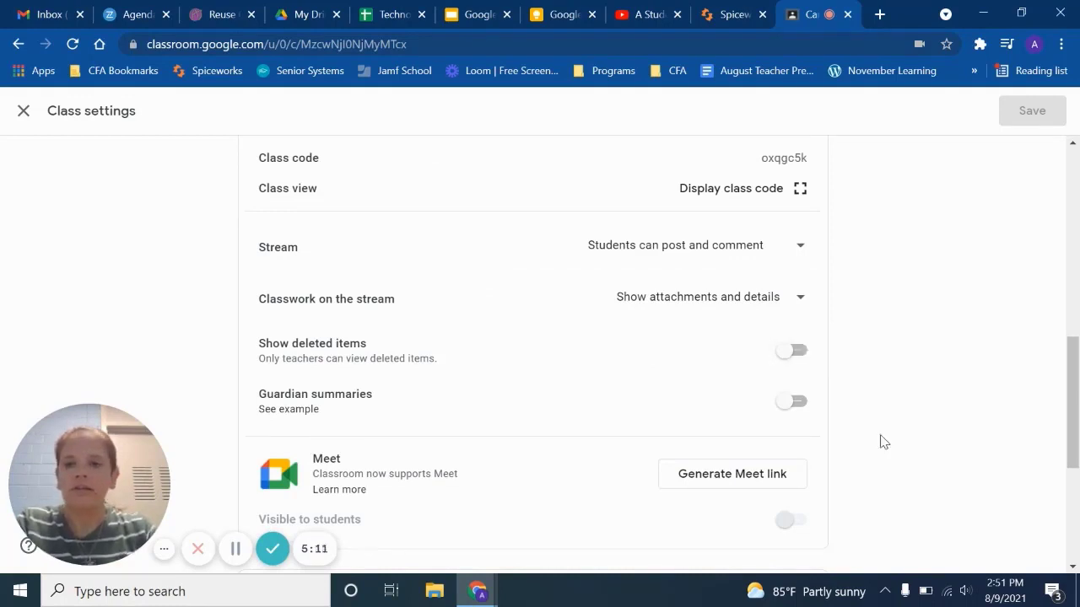
scroll(882, 441, down, 1)
click(793, 290)
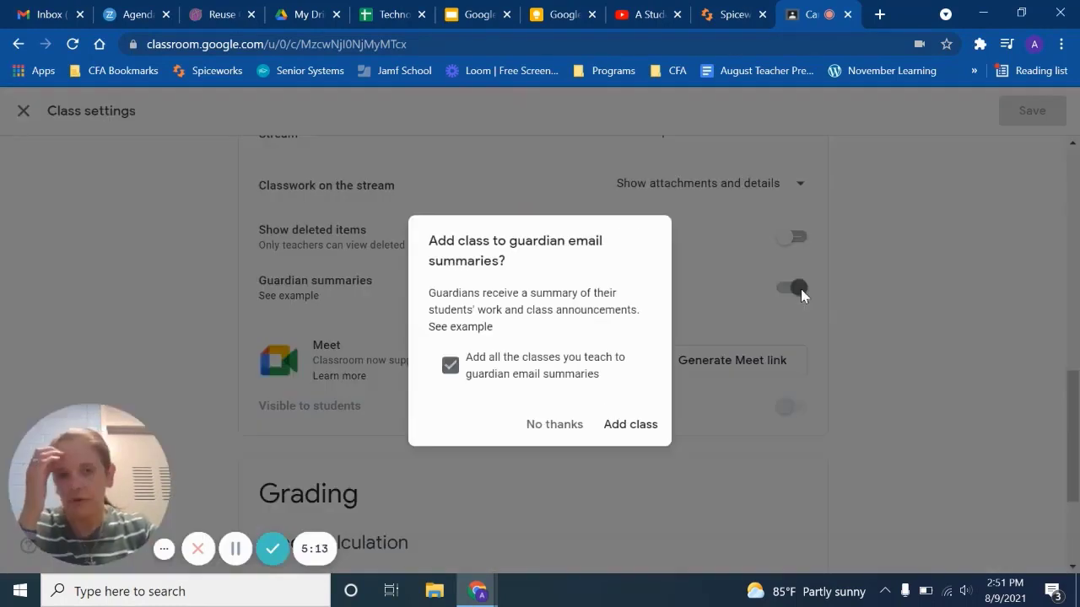
drag(762, 424, 685, 420)
drag(713, 400, 708, 450)
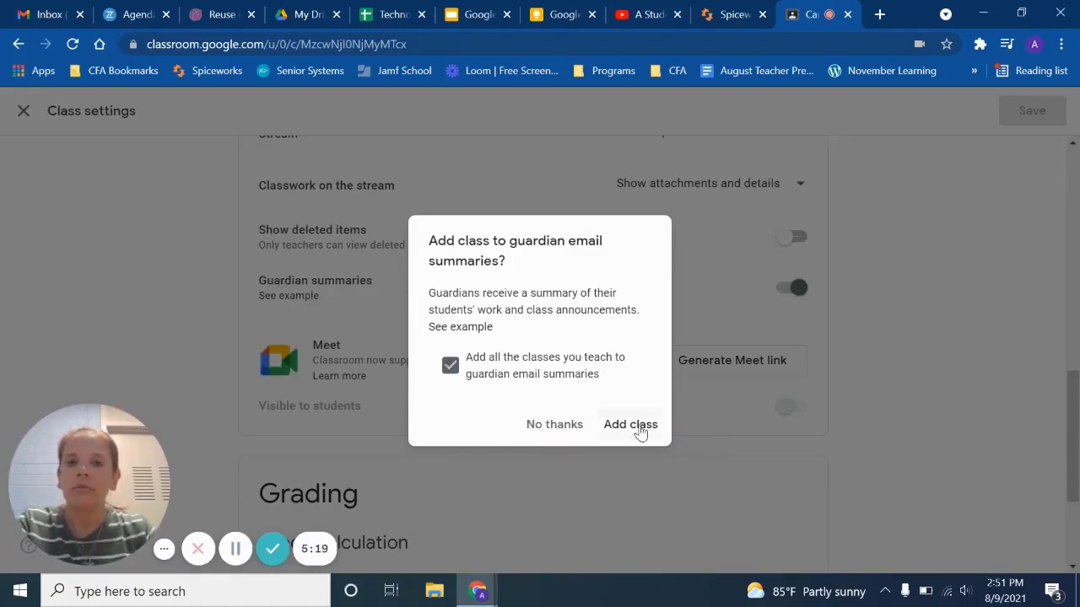
click(554, 427)
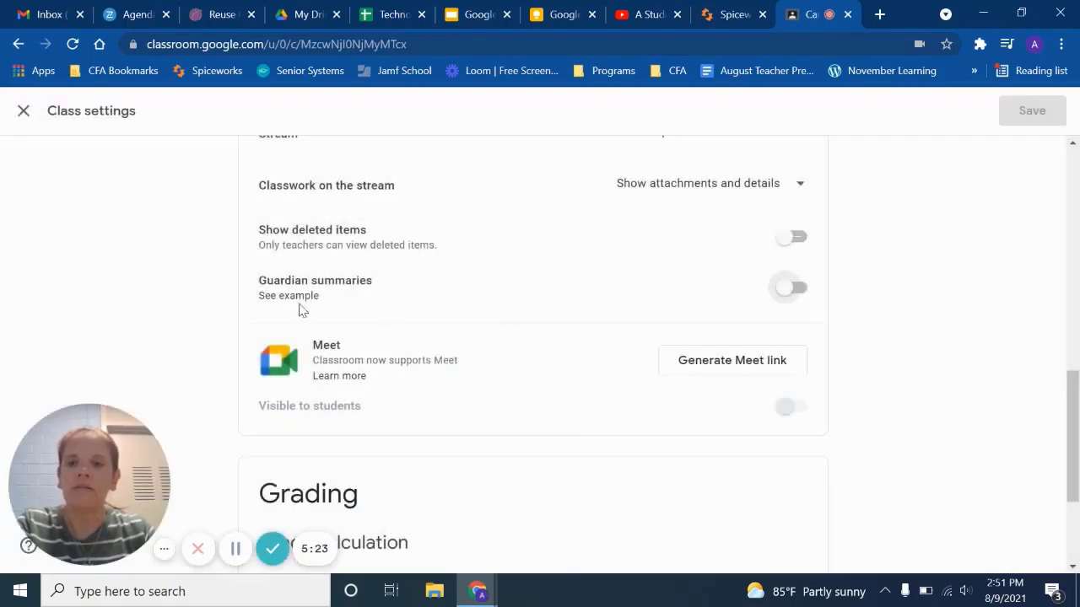
- Open the guardian summaries example in Classroom Help and expand the email summary example
click(290, 296)
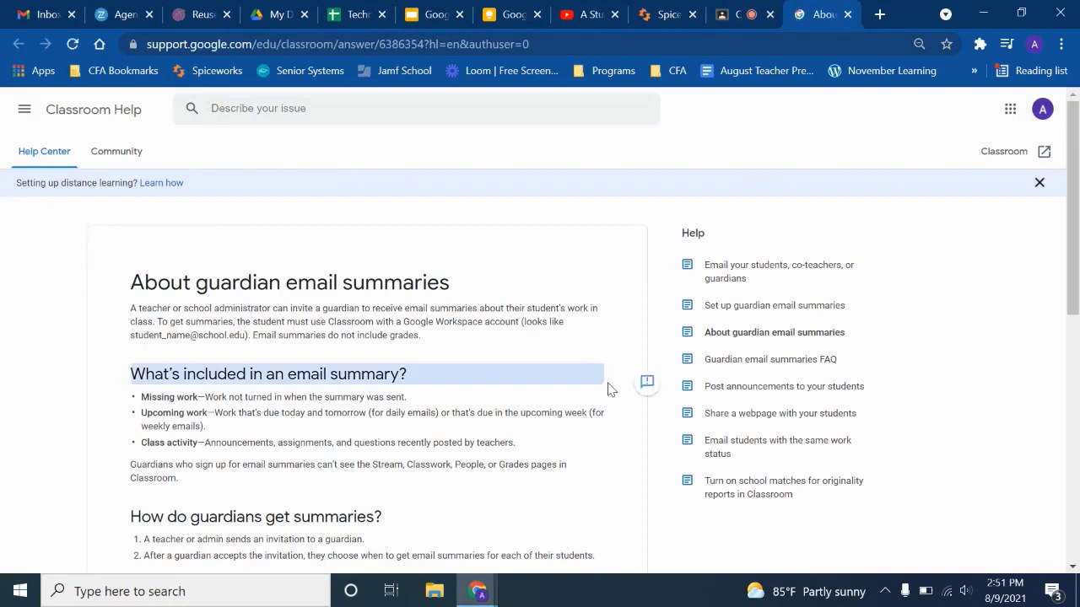
scroll(611, 388, down, 5)
scroll(607, 388, up, 1)
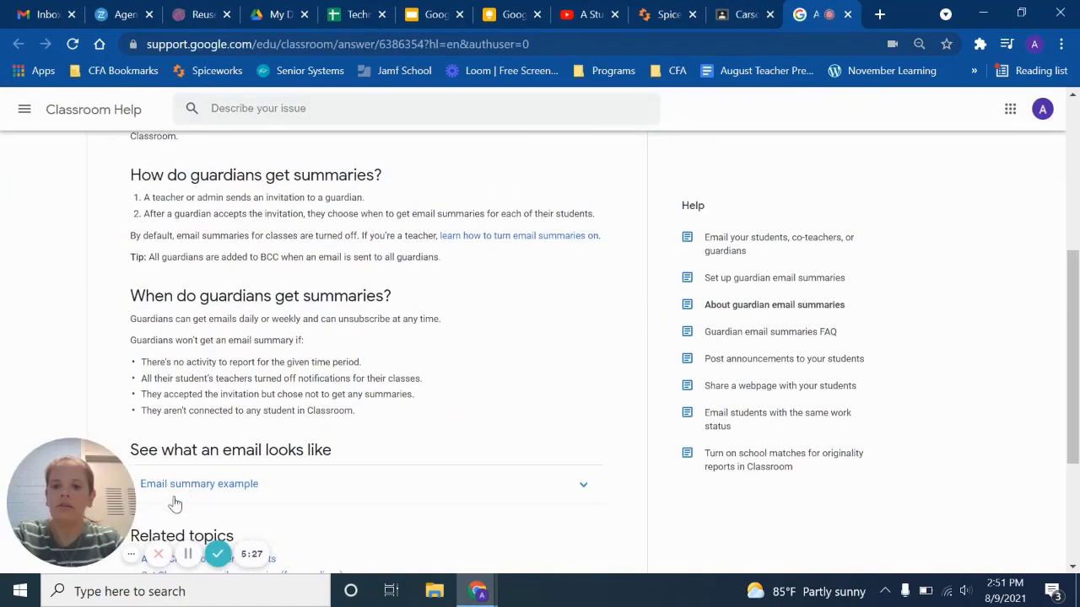
click(174, 494)
- Read through the sample weekly summary's student work and class activity sections, and close the help article
scroll(436, 301, down, 4)
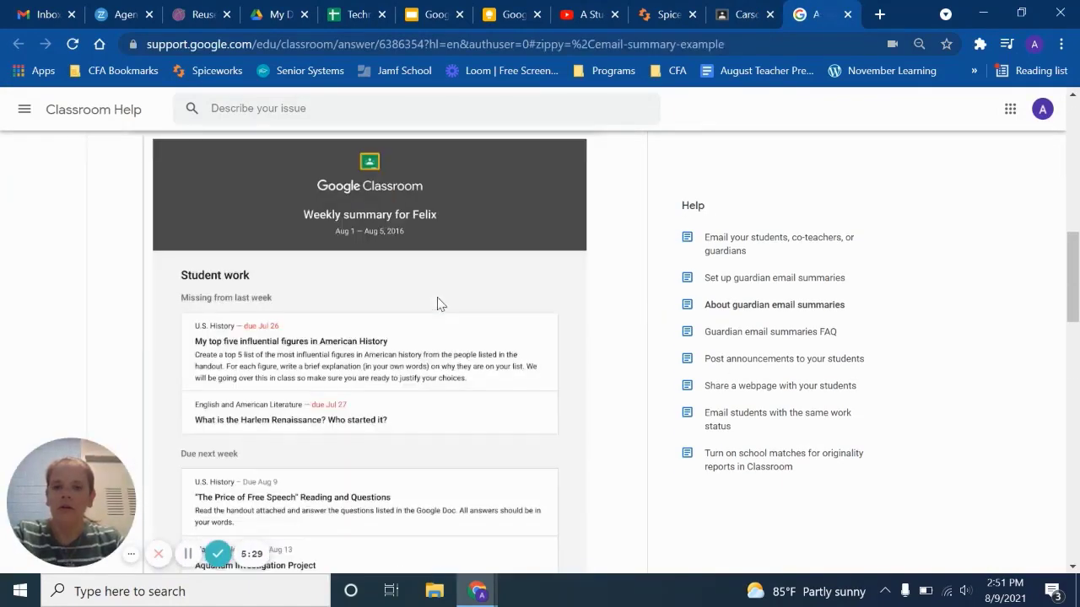
scroll(944, 328, down, 1)
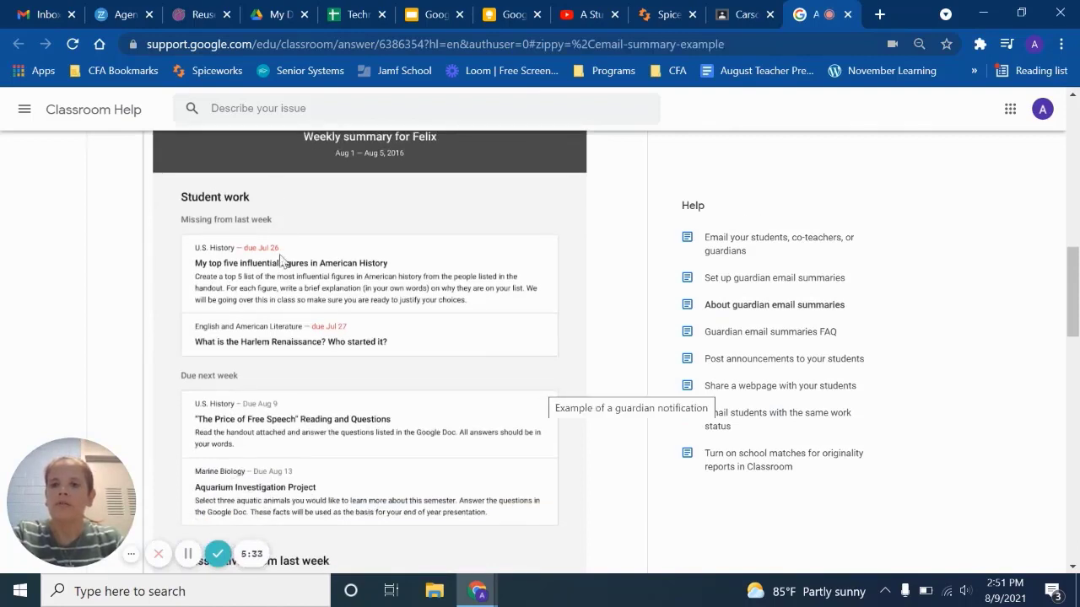
scroll(411, 354, down, 2)
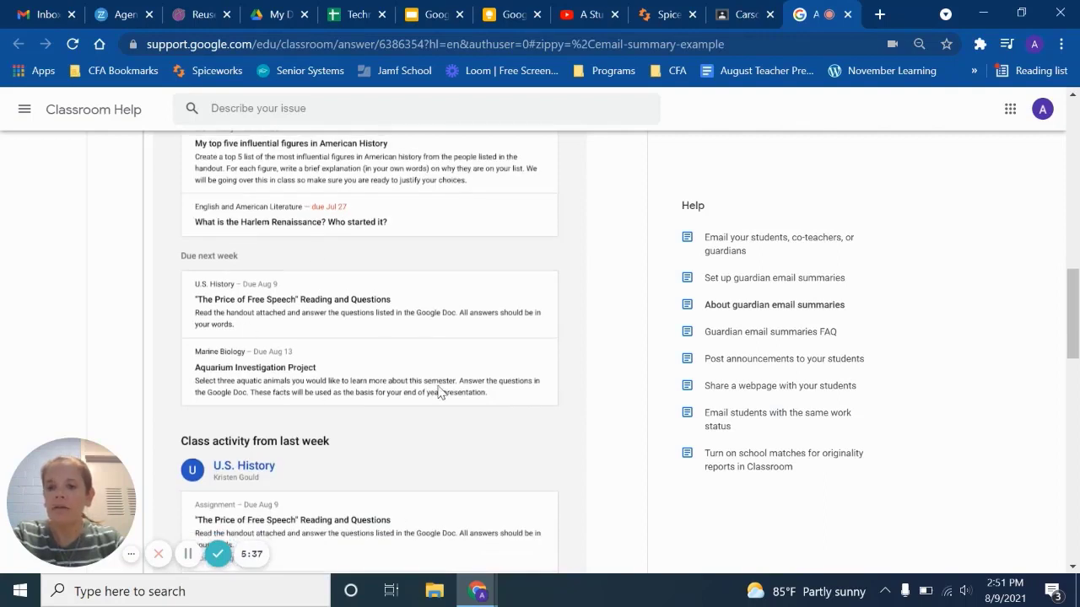
scroll(438, 393, down, 3)
scroll(438, 391, down, 1)
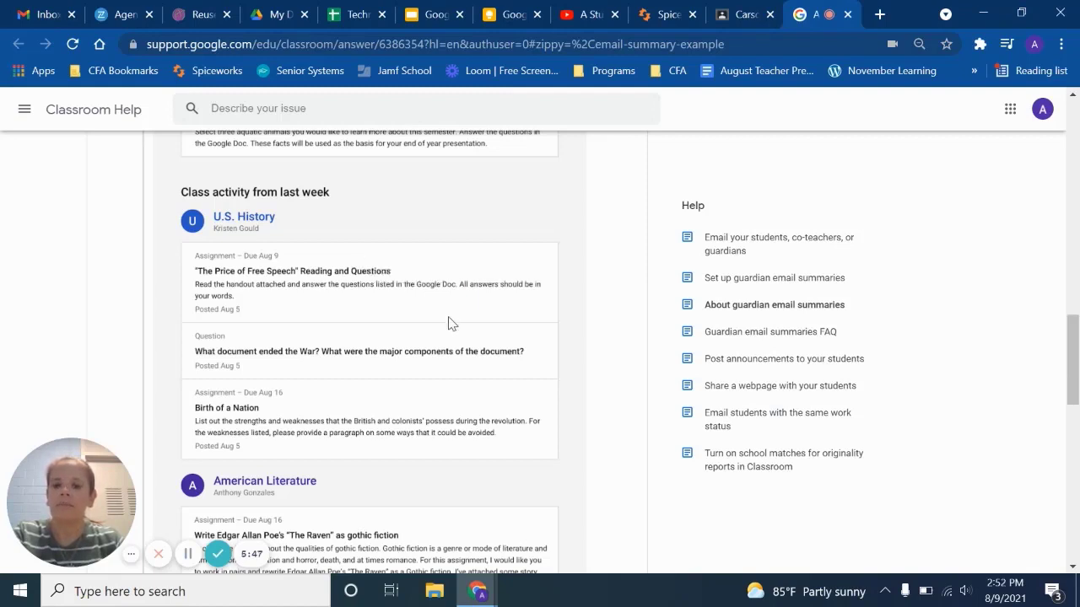
scroll(448, 322, down, 1)
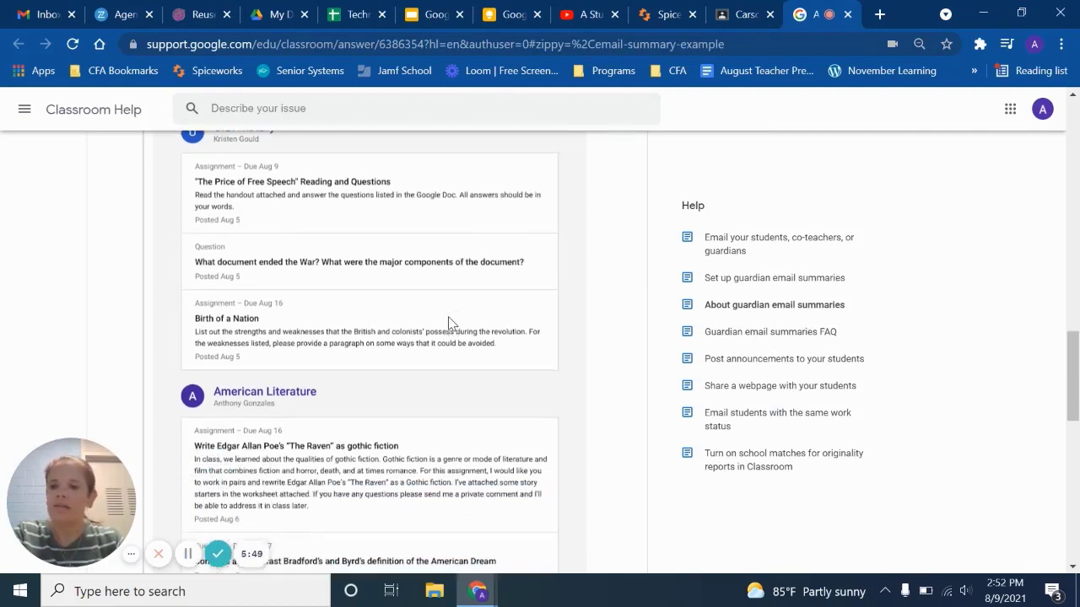
scroll(448, 322, down, 3)
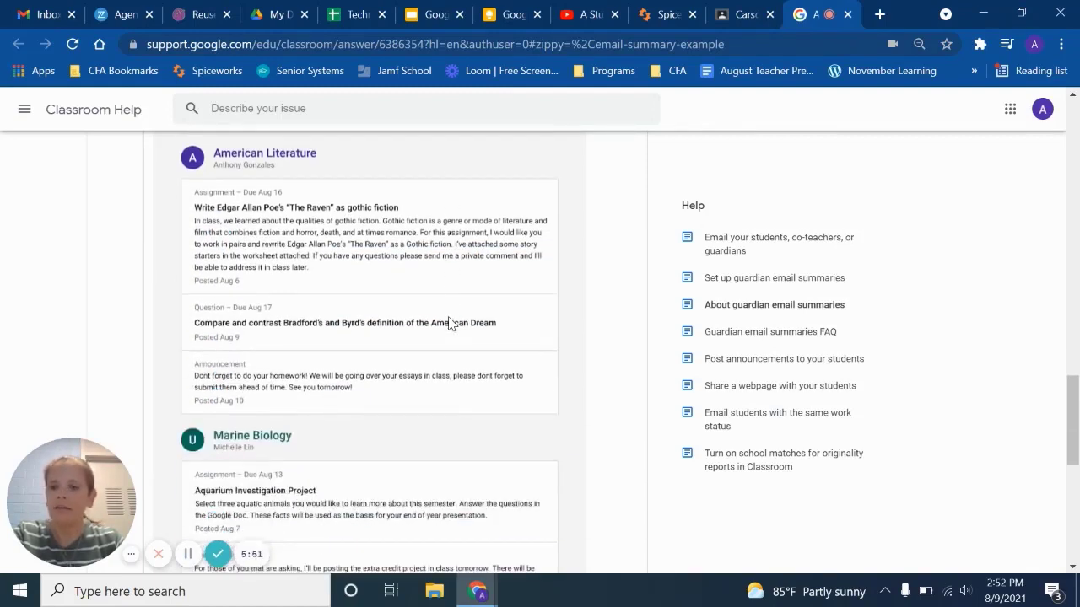
scroll(448, 321, down, 1)
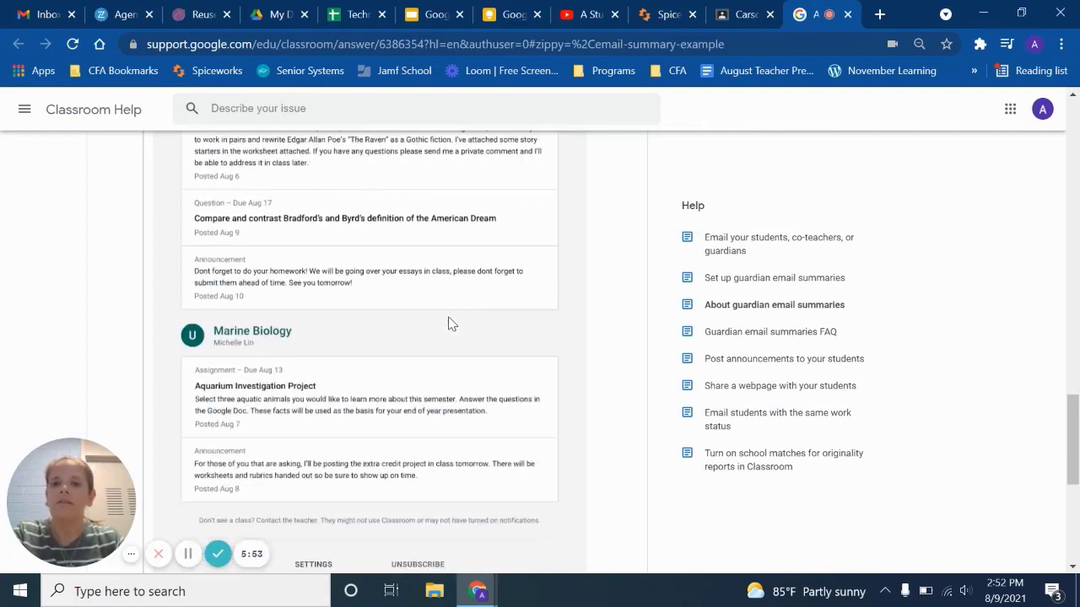
click(848, 15)
- Try the Weighted by category option for the overall grade calculation, and set it back to No overall grade
scroll(892, 371, down, 2)
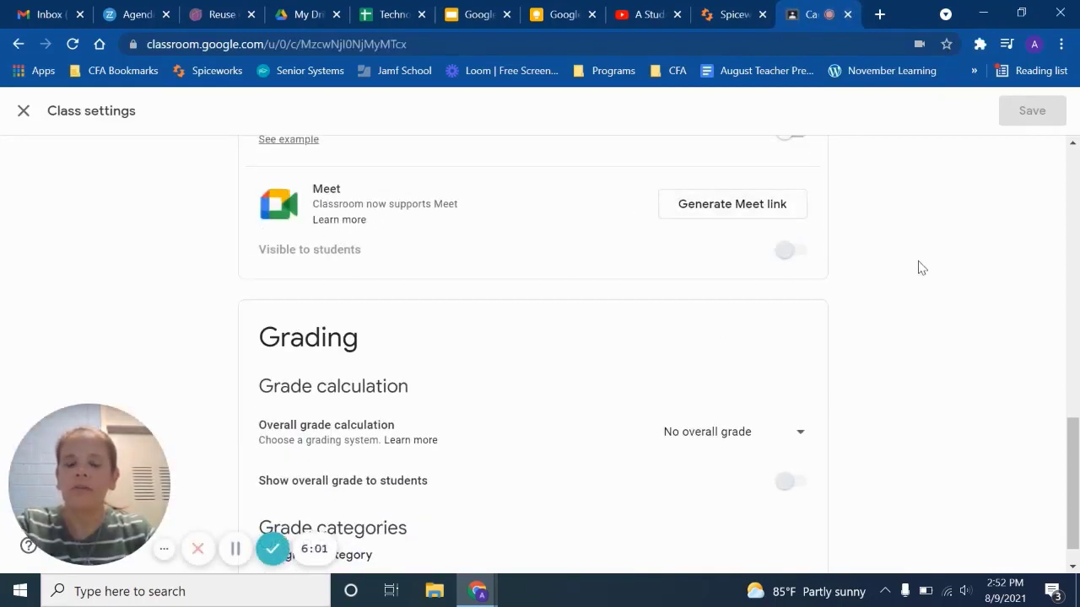
scroll(920, 262, down, 1)
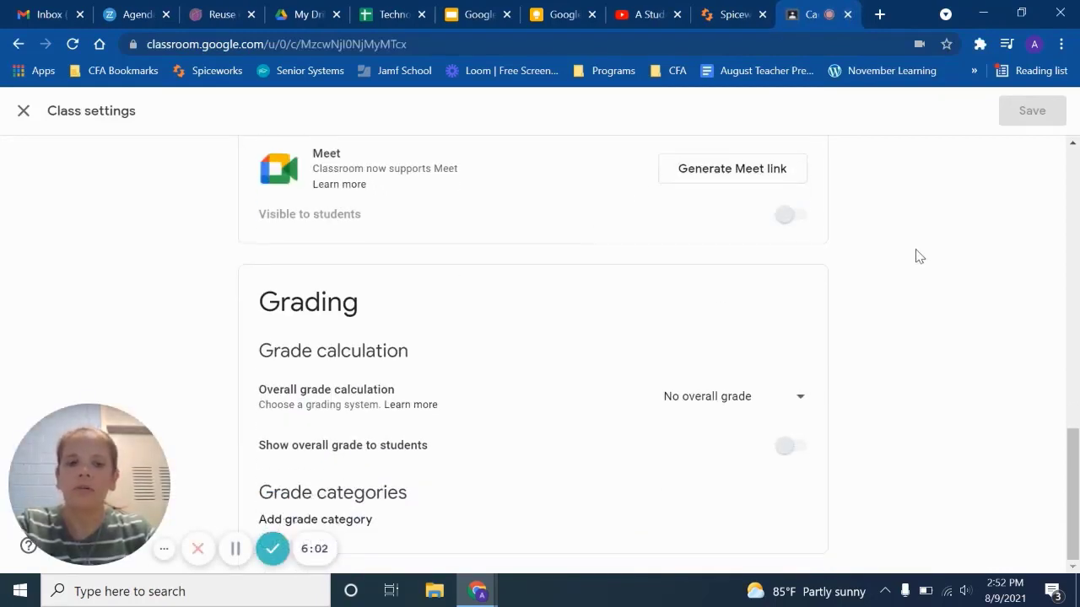
click(801, 402)
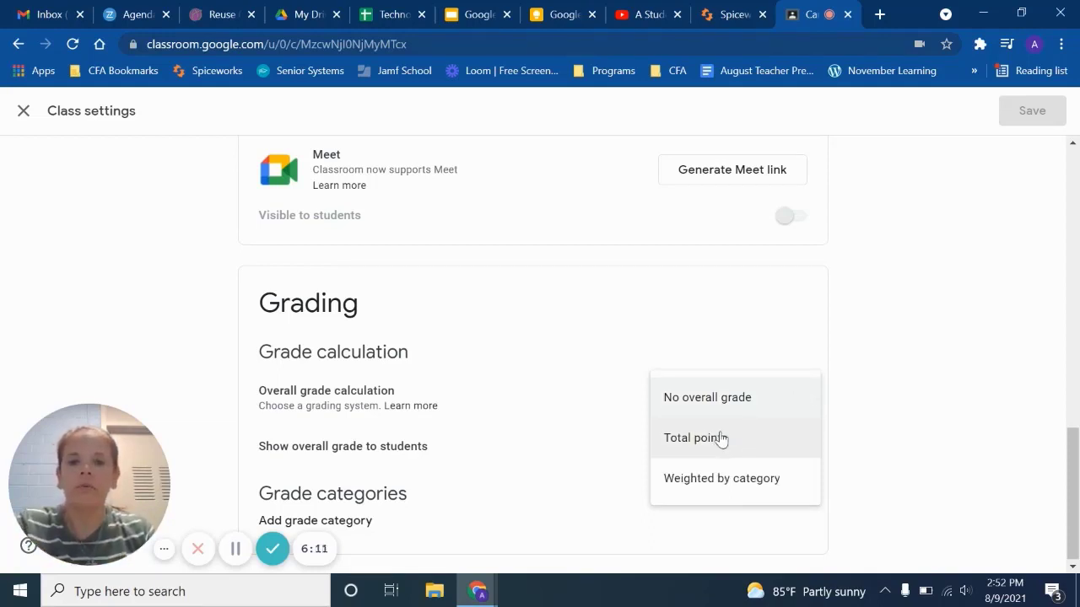
click(769, 482)
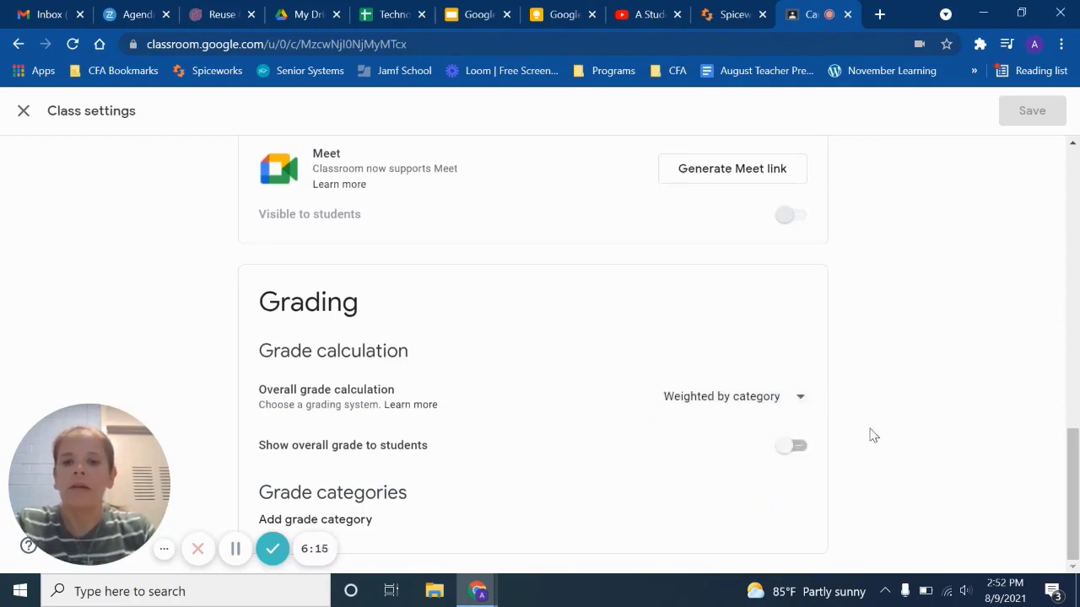
click(808, 404)
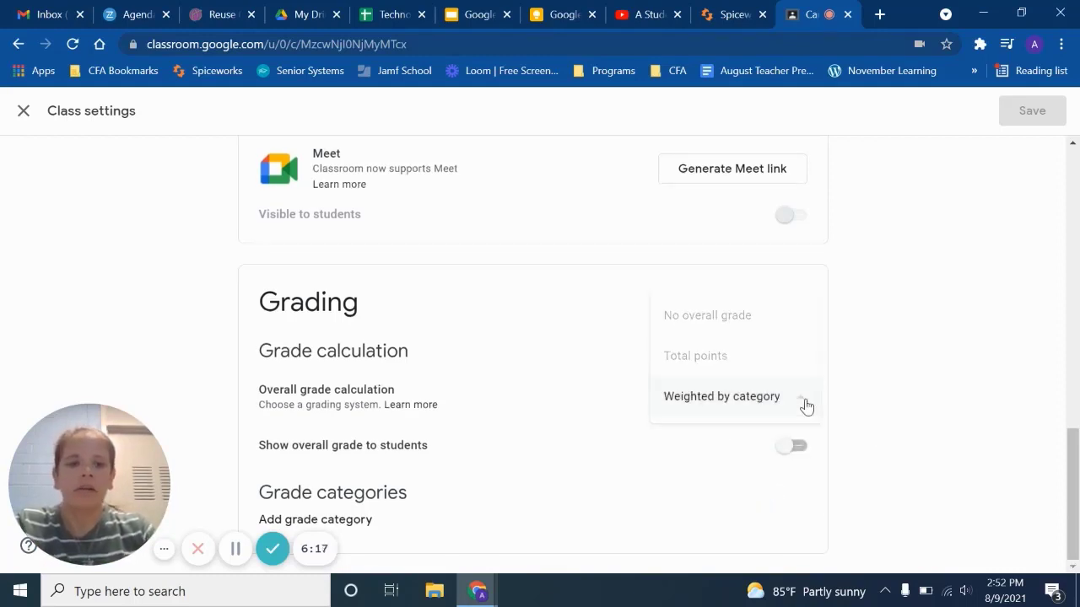
click(698, 330)
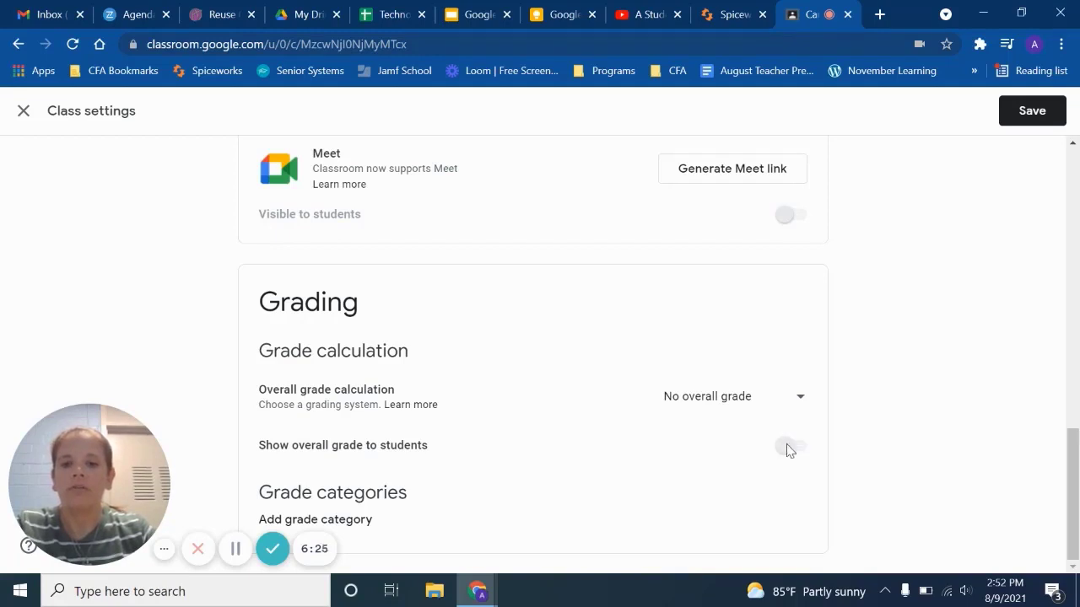
- Add a blank grade category, and leave the class settings for the stream, discarding the changes
click(355, 525)
scroll(800, 418, down, 1)
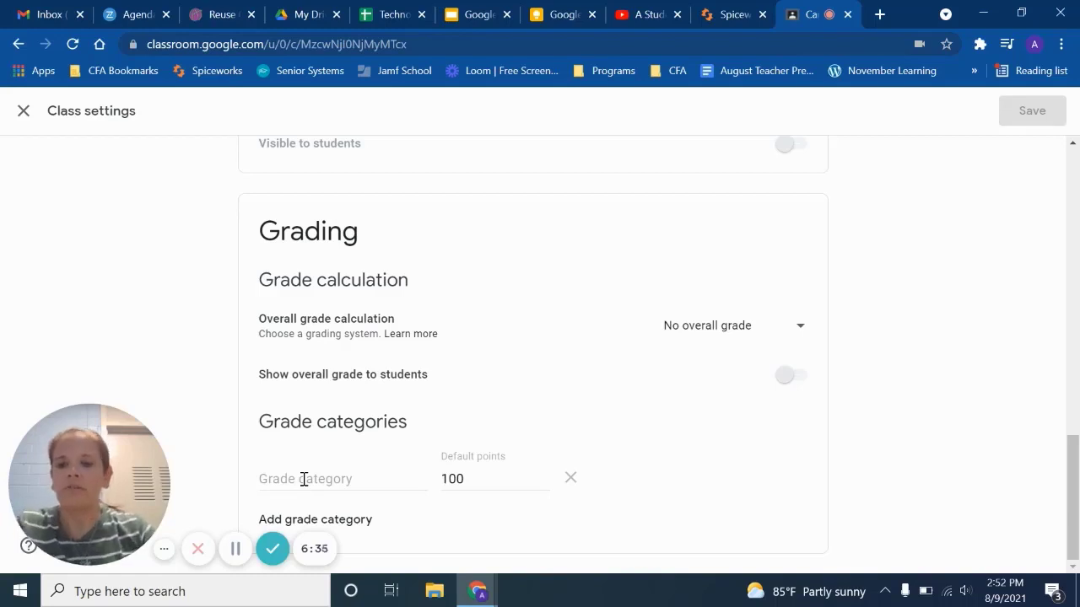
scroll(1043, 301, up, 15)
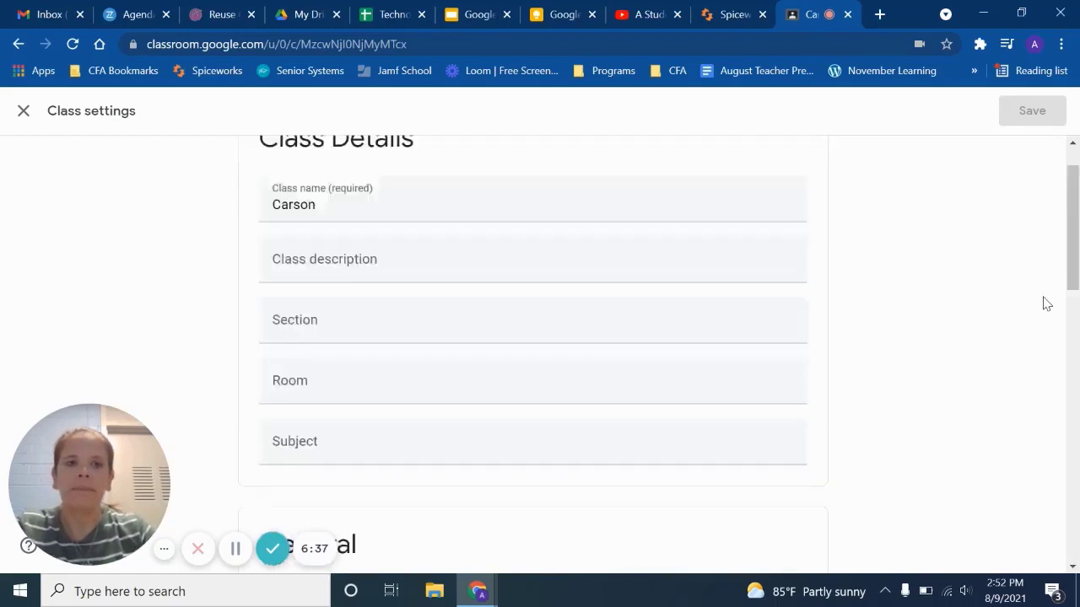
click(23, 110)
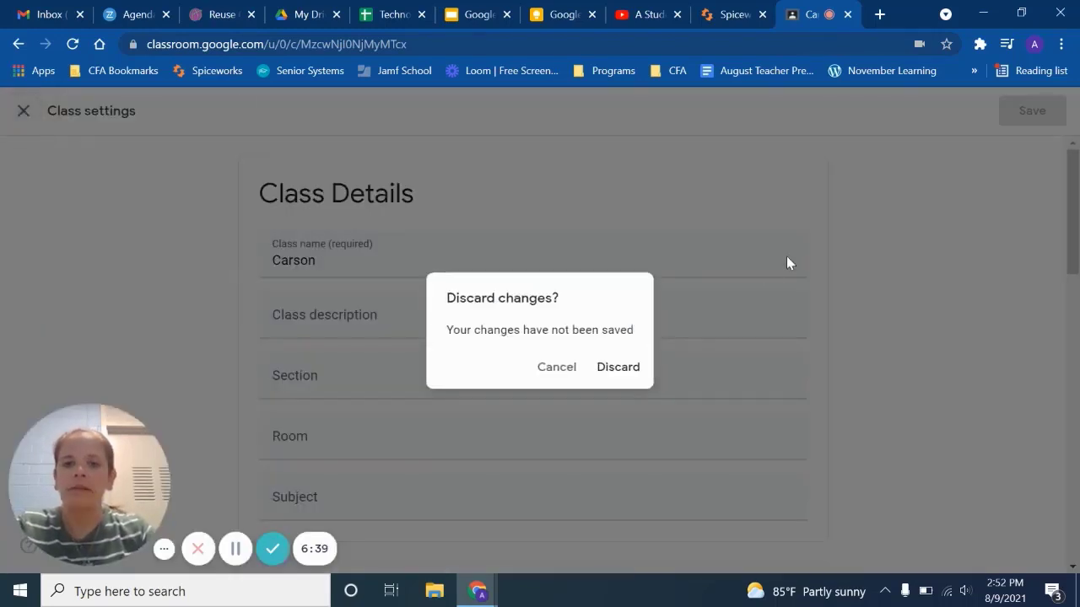
click(615, 368)
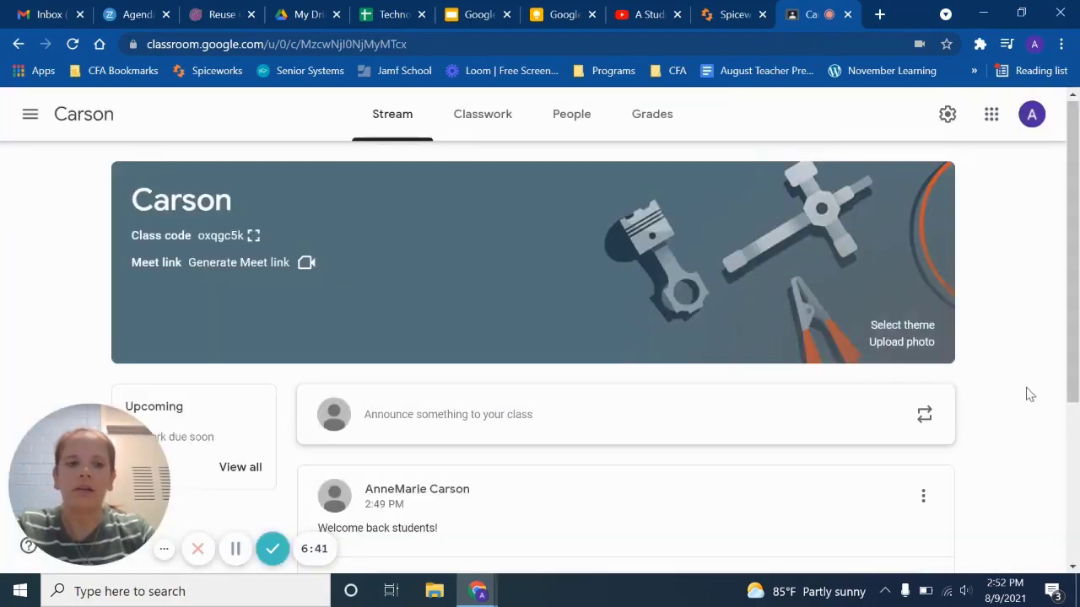
scroll(1037, 276, down, 1)
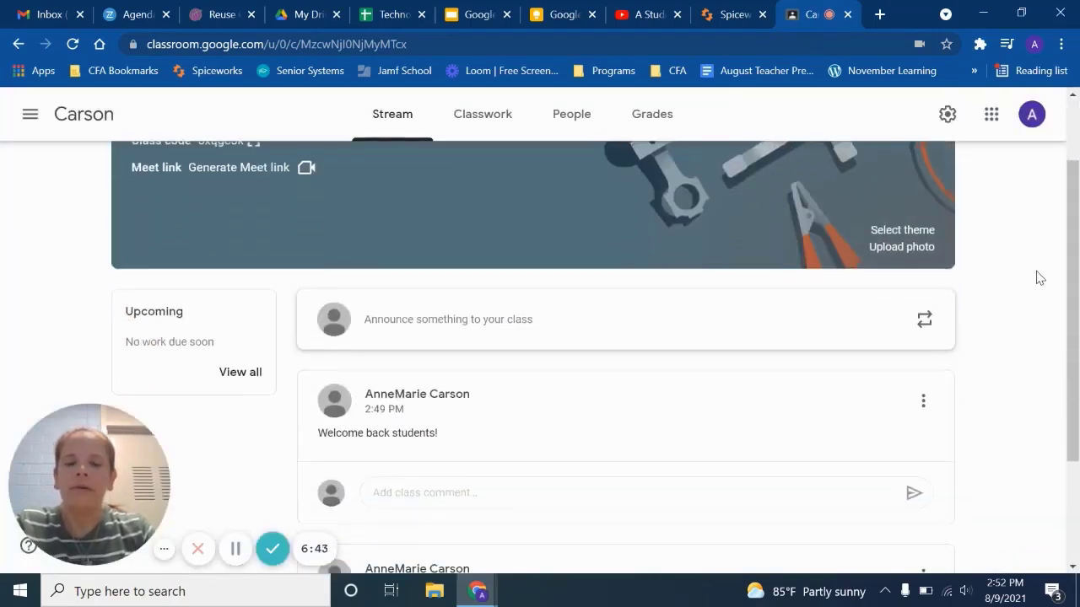
- Browse the posts available for reuse from the current class, and close the class selection without reusing any
click(925, 323)
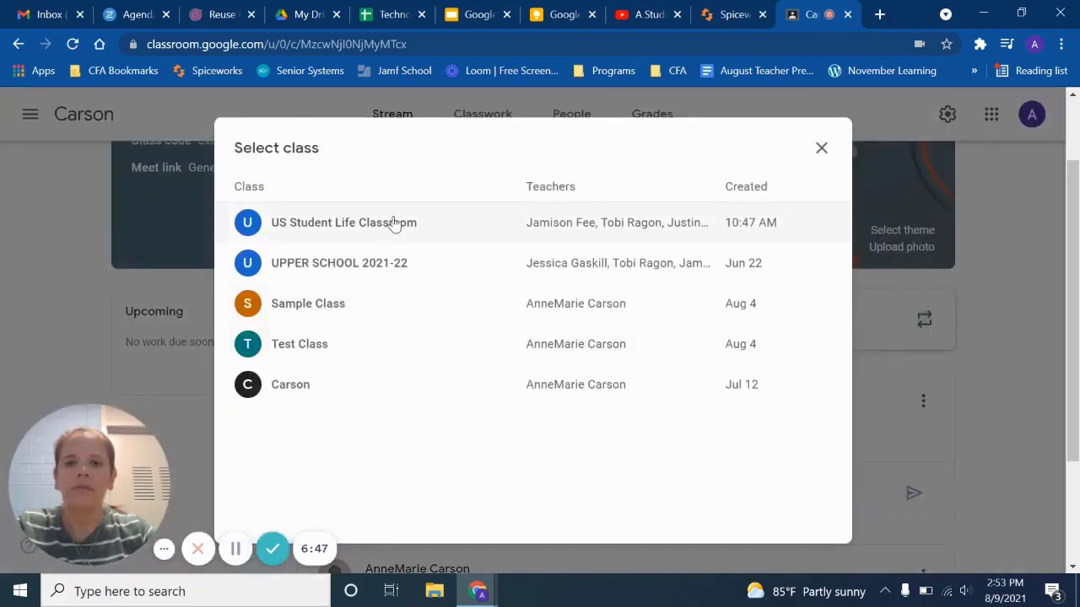
click(303, 389)
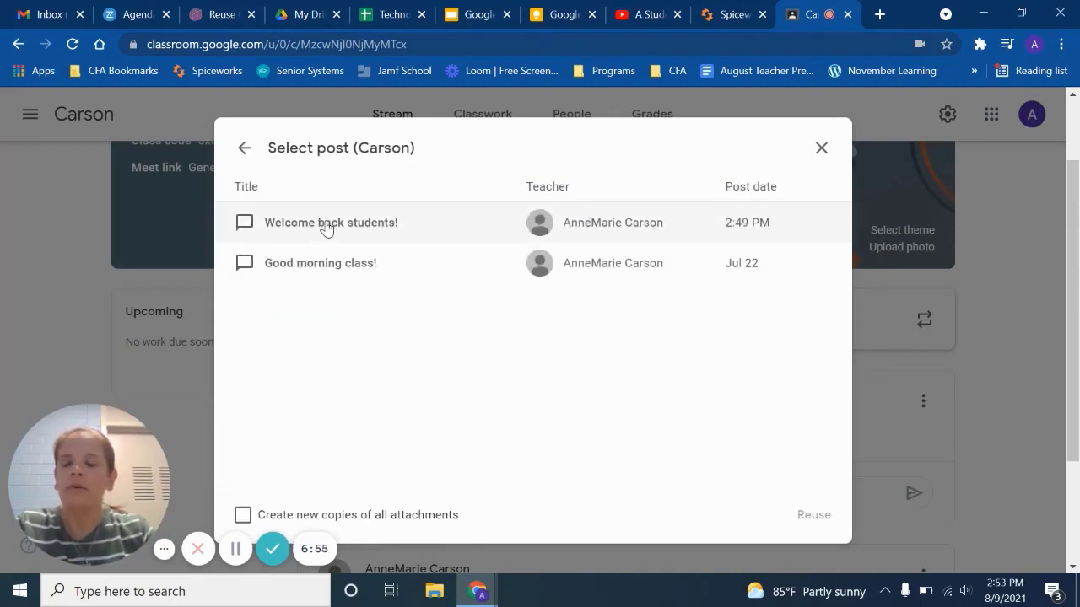
click(246, 147)
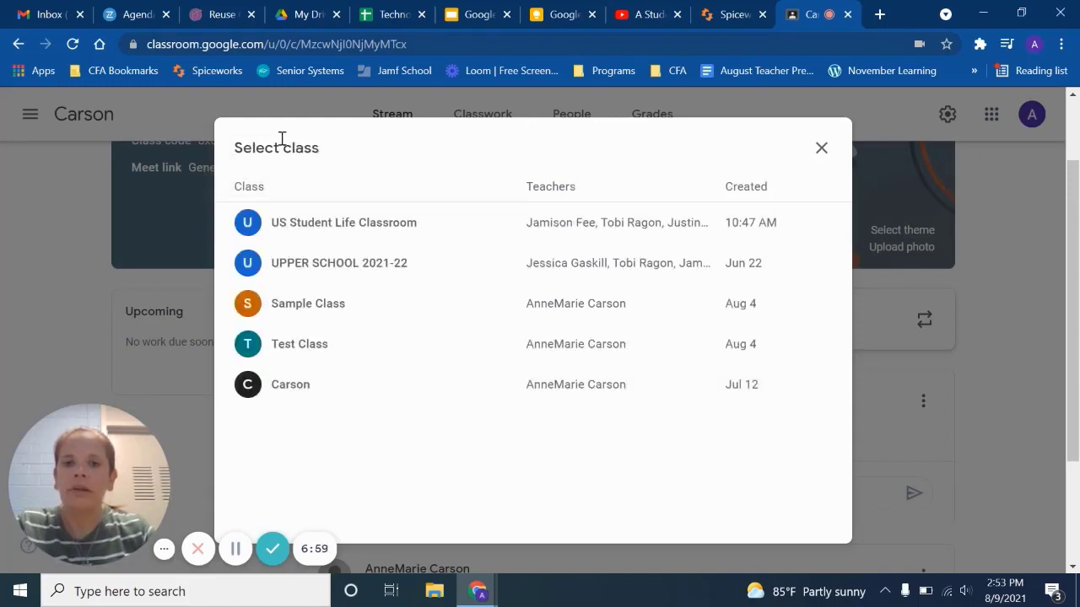
click(821, 148)
scroll(1002, 382, down, 2)
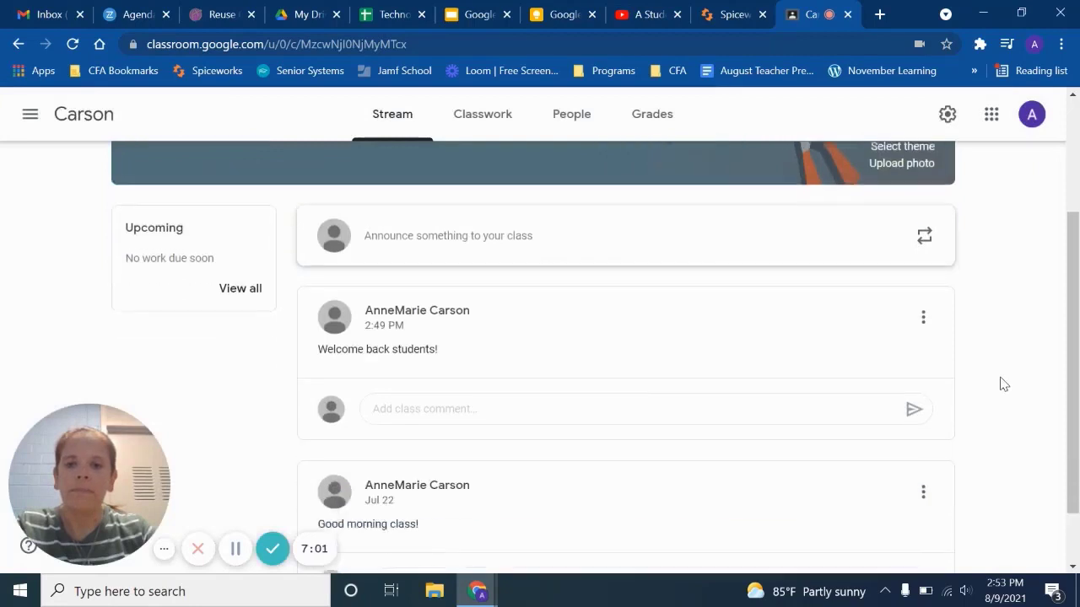
scroll(1002, 383, up, 3)
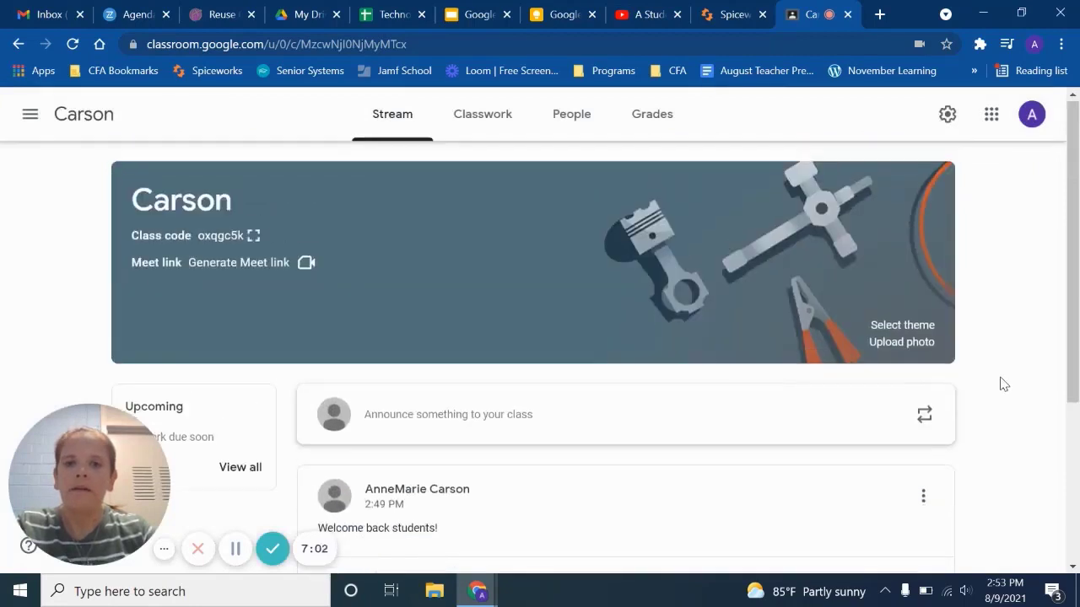
- Go to the class's Classwork page and view the options for the Language Arts topic
click(460, 116)
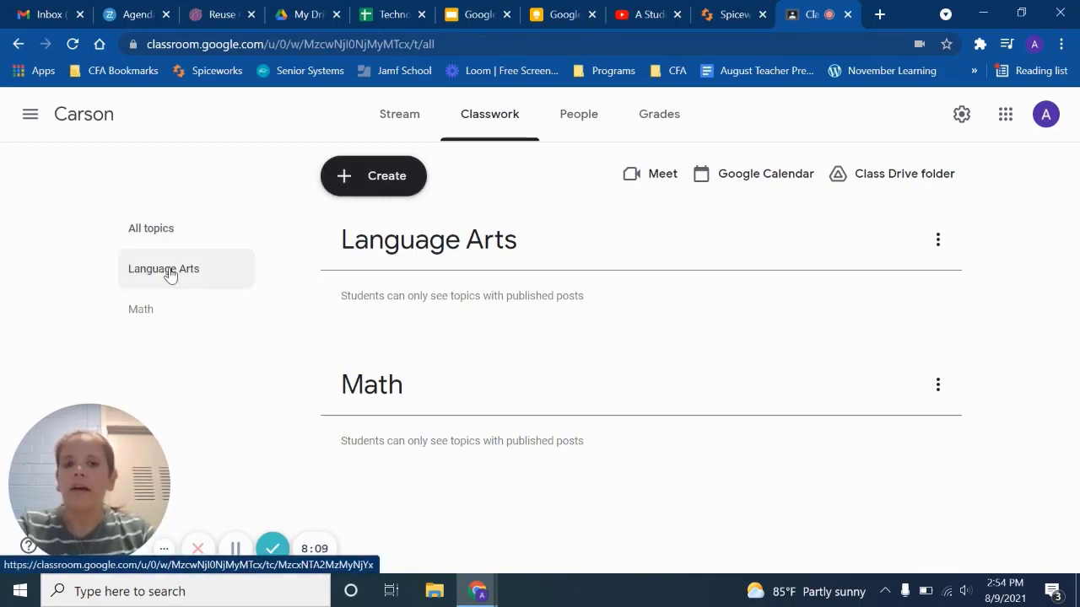
click(936, 239)
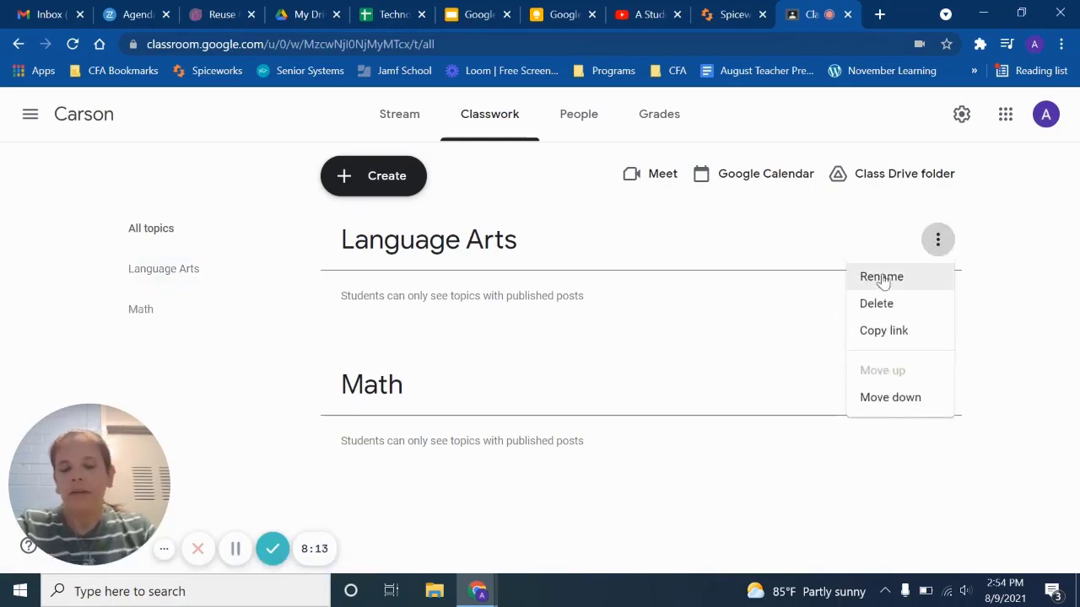
click(1023, 333)
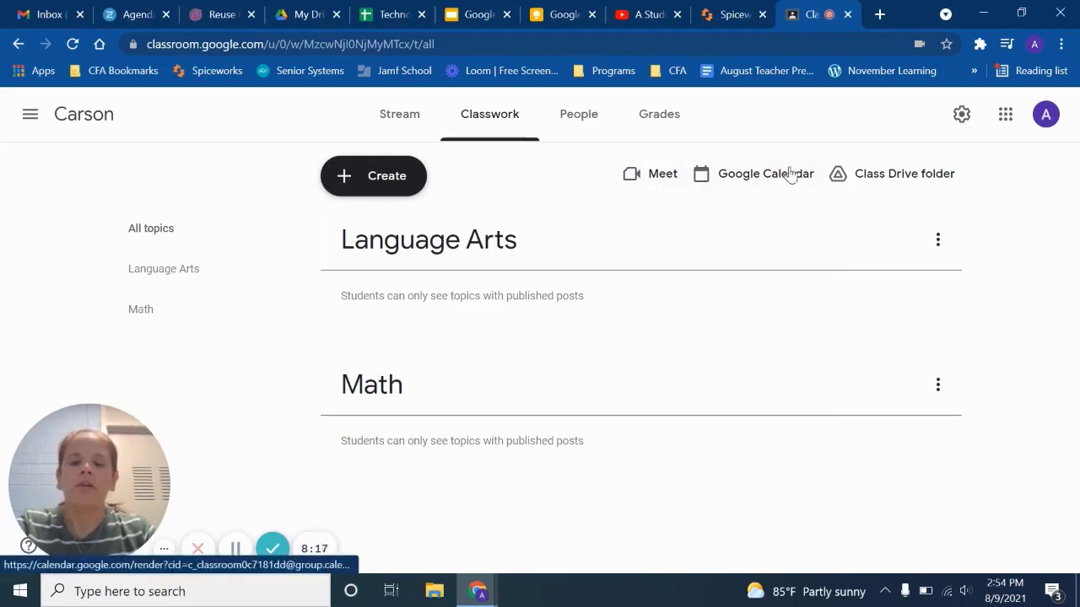
- Open the class Drive folder and look over its assignment folders
click(905, 189)
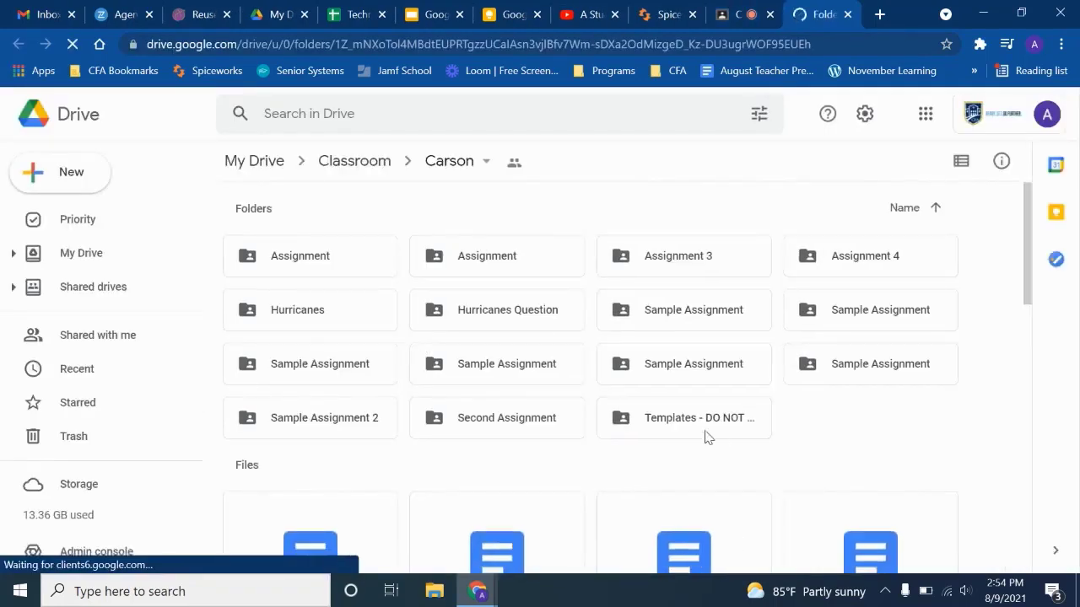
mouse_move(379, 103)
mouse_down()
mouse_move(362, 211)
mouse_move(291, 110)
mouse_up()
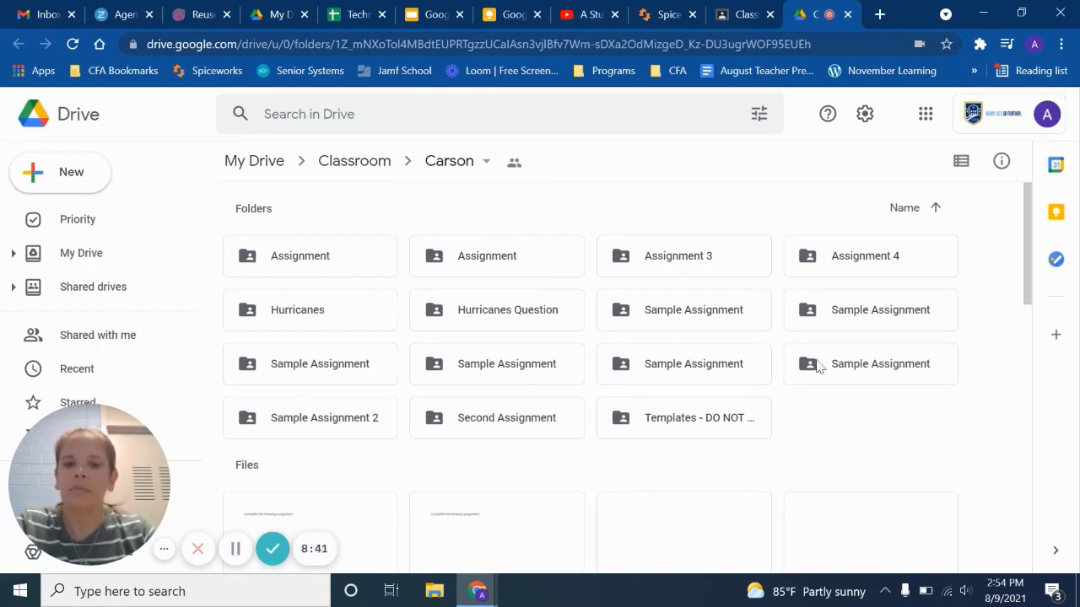
scroll(863, 379, down, 2)
scroll(863, 364, up, 2)
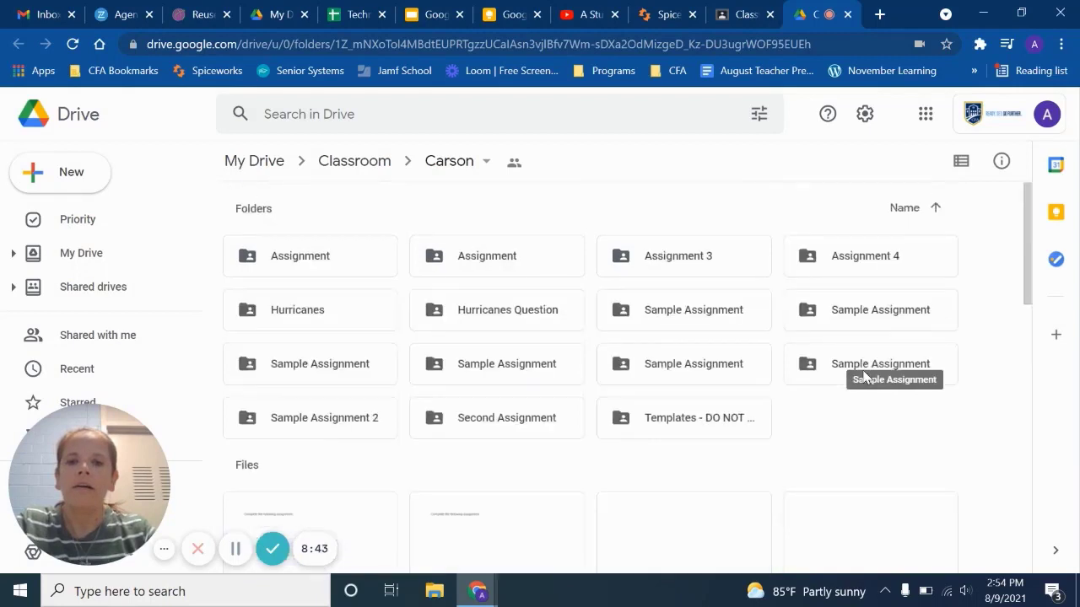
- View the contents of the first Assignment folder, and return to the class folder
click(308, 270)
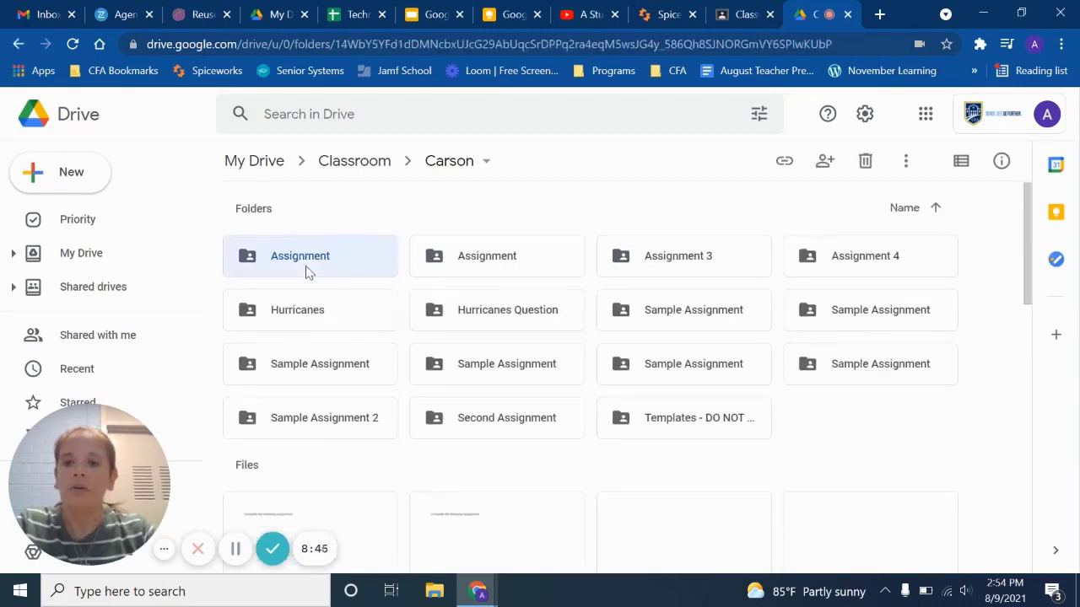
double_click(307, 271)
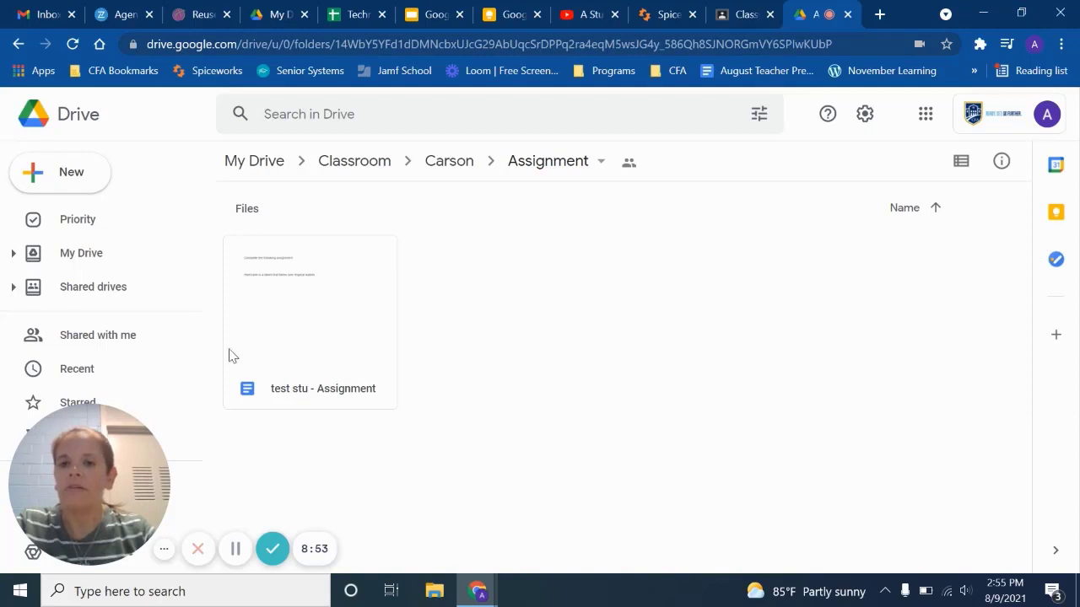
click(18, 44)
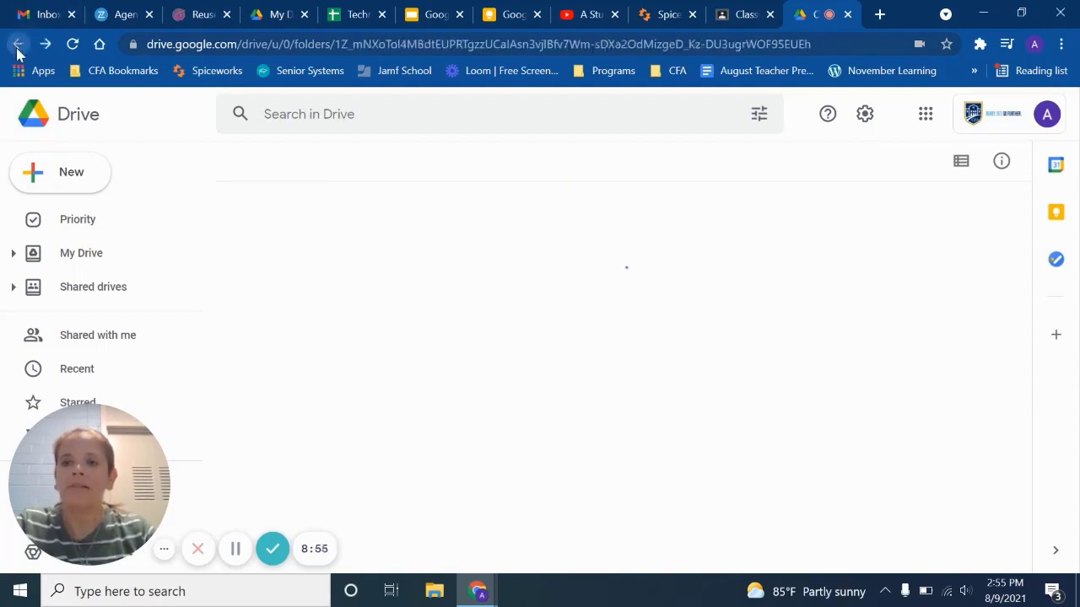
- Look through the template files in the Templates - DO NOT EDIT folder, and close the class Drive folder
double_click(707, 437)
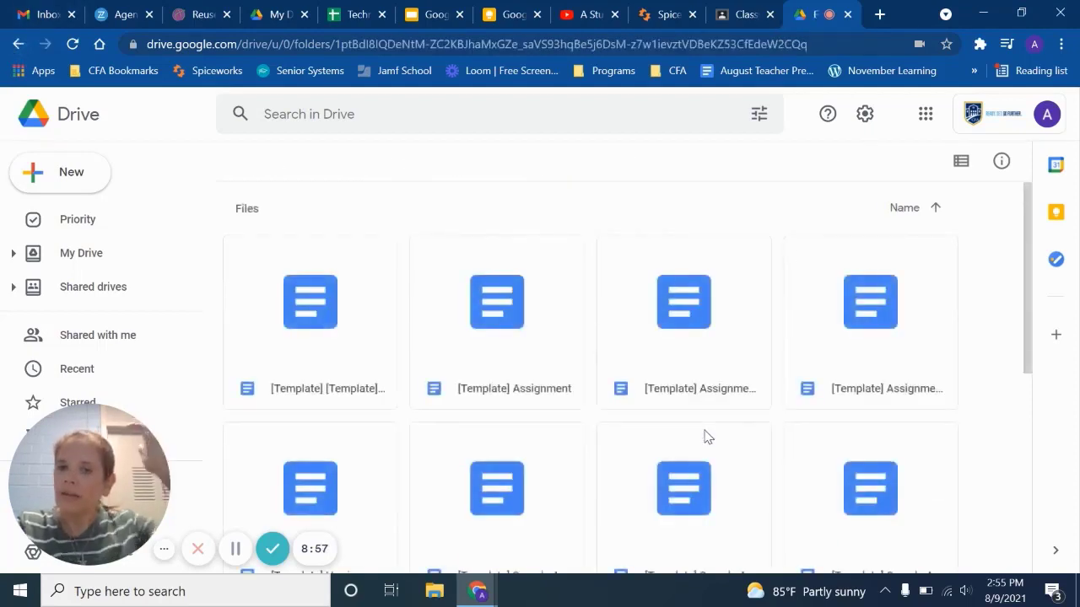
scroll(707, 437, down, 10)
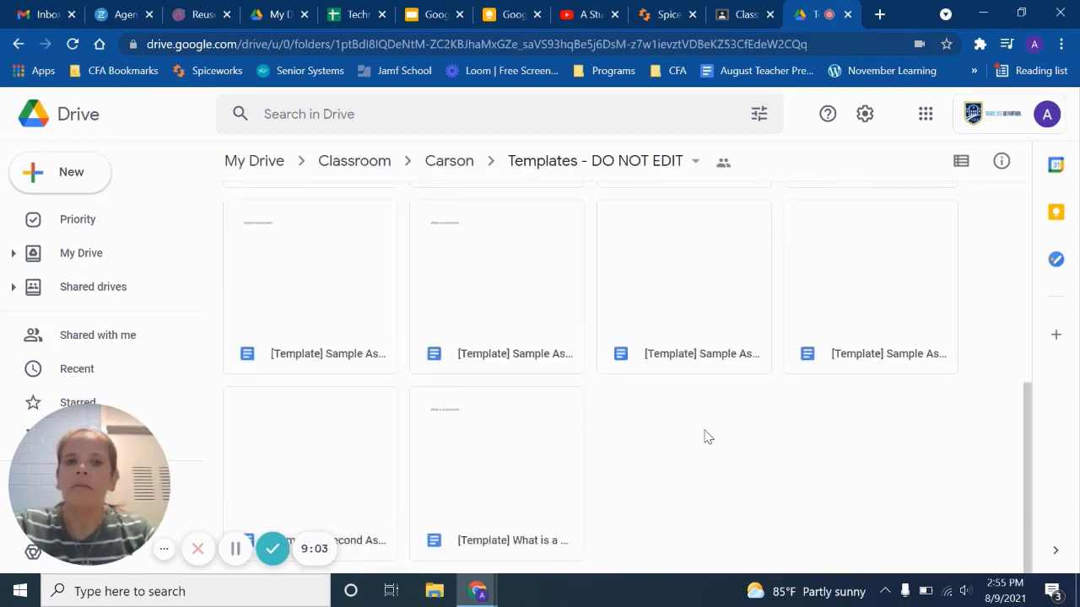
click(847, 15)
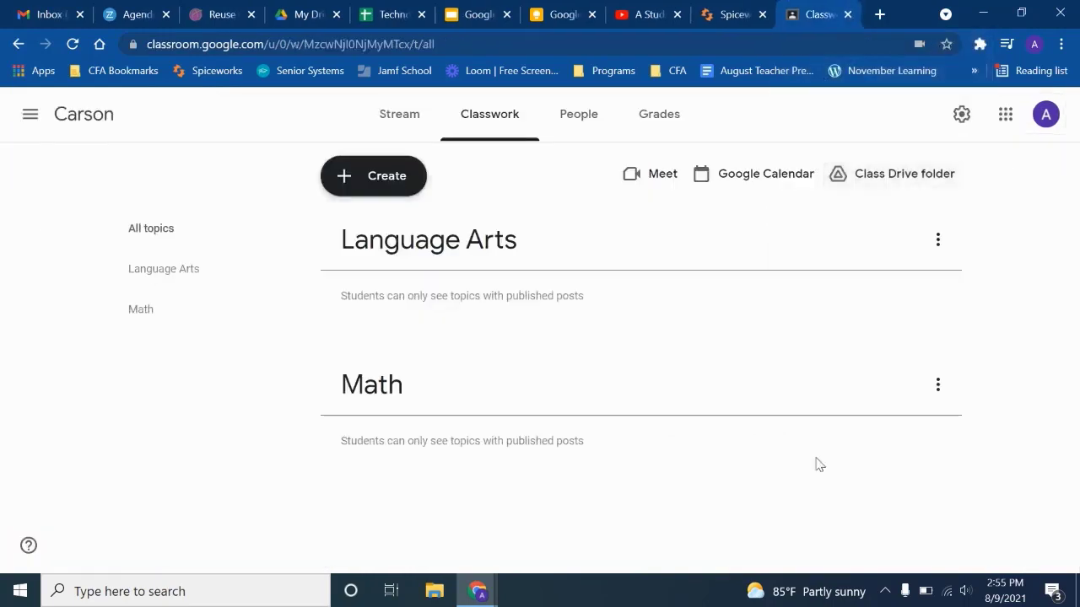
- Open the class's Google Calendar, locate the class calendar in the calendar list, and return to Classroom
click(757, 175)
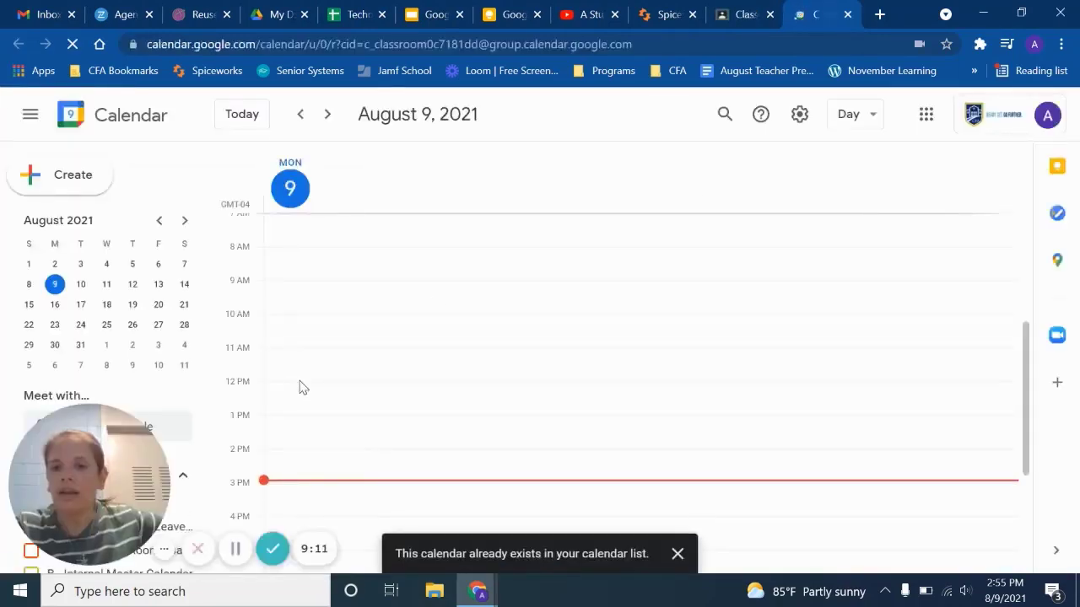
click(287, 139)
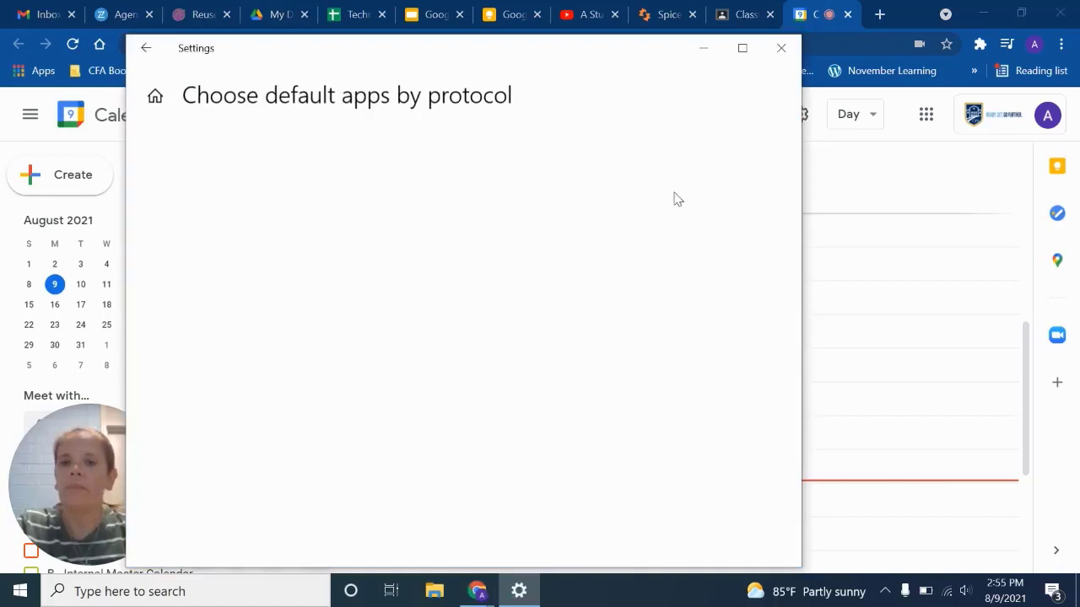
click(781, 47)
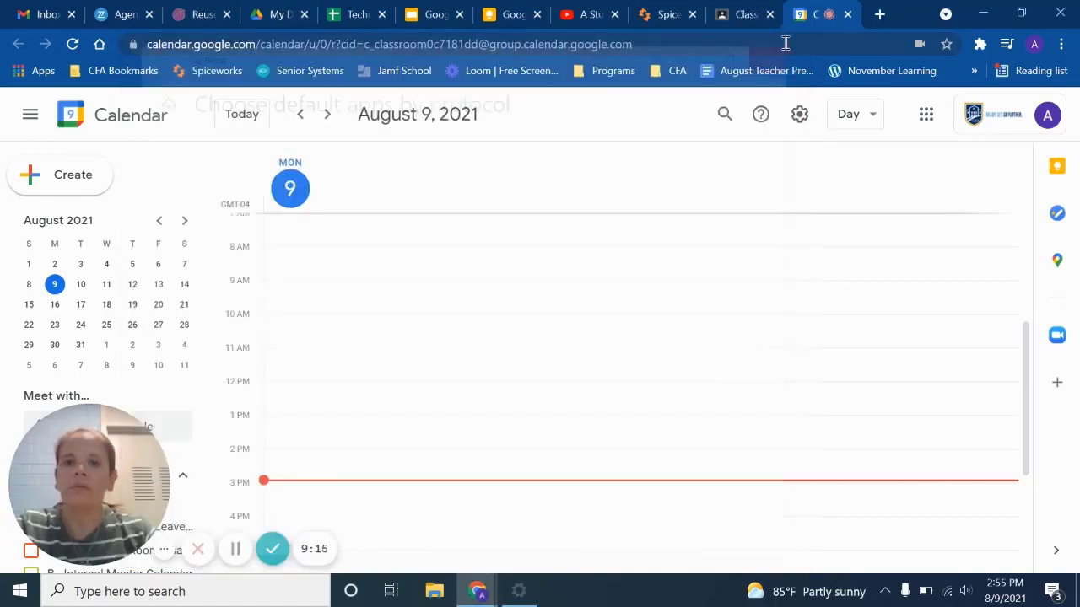
scroll(166, 288, down, 10)
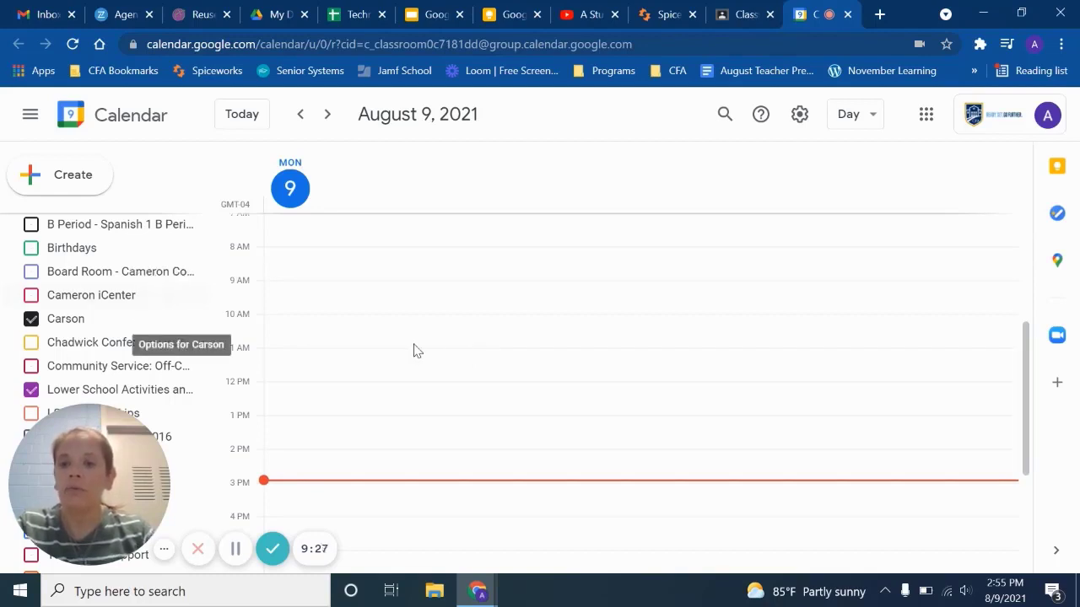
click(847, 14)
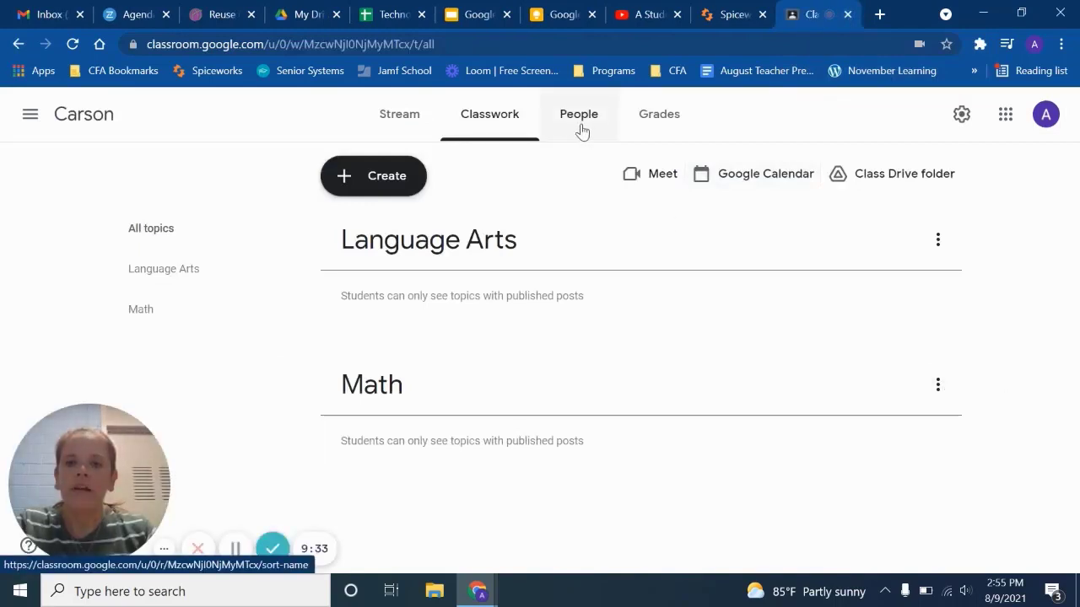
- Start a new question in Classwork and view its answer types, keeping Short answer
click(405, 185)
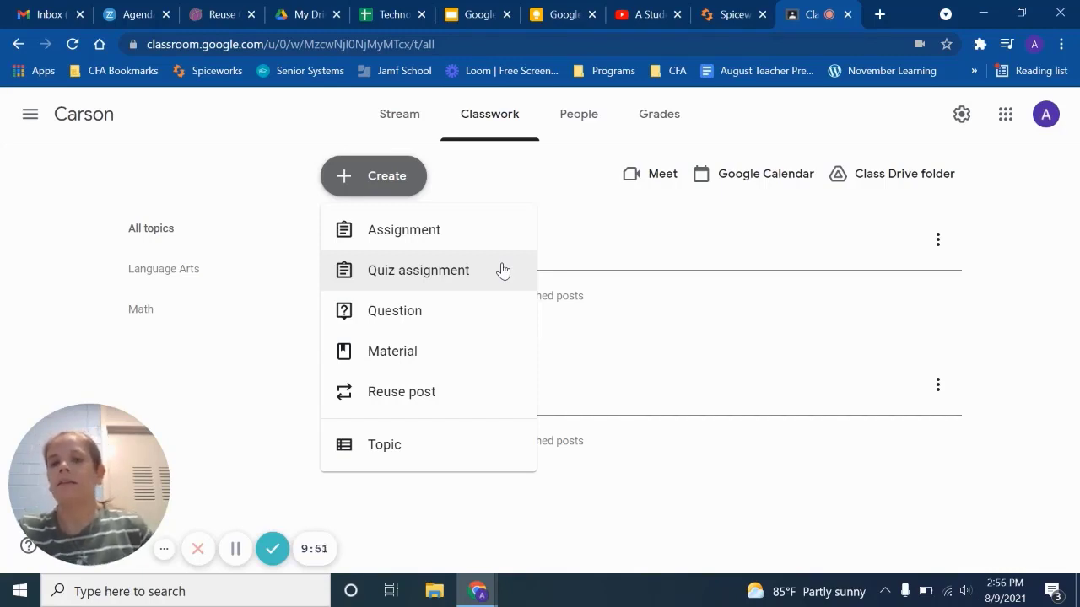
click(378, 312)
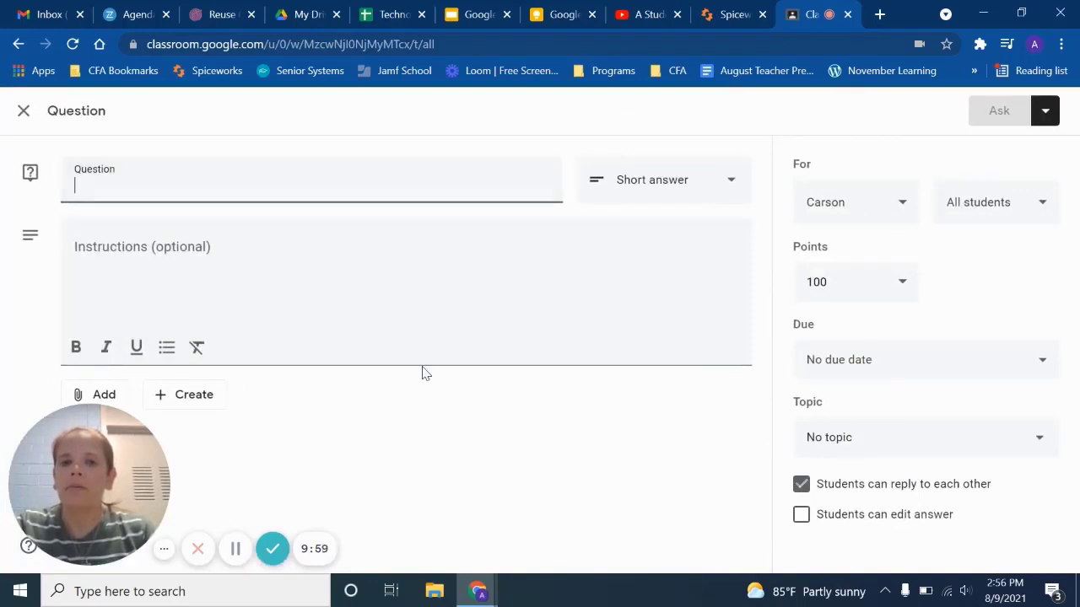
click(728, 188)
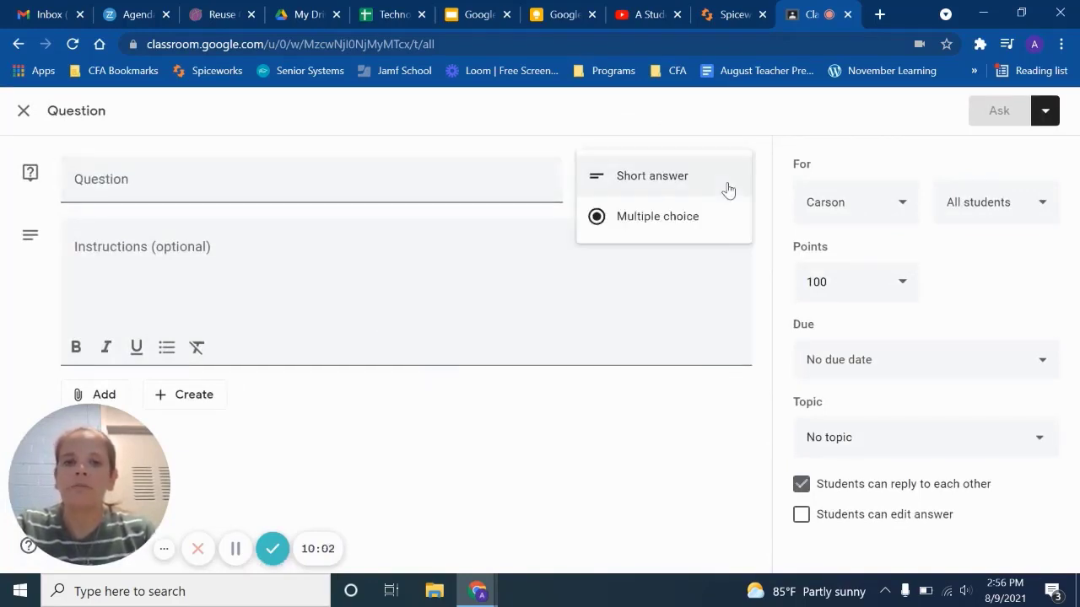
click(628, 477)
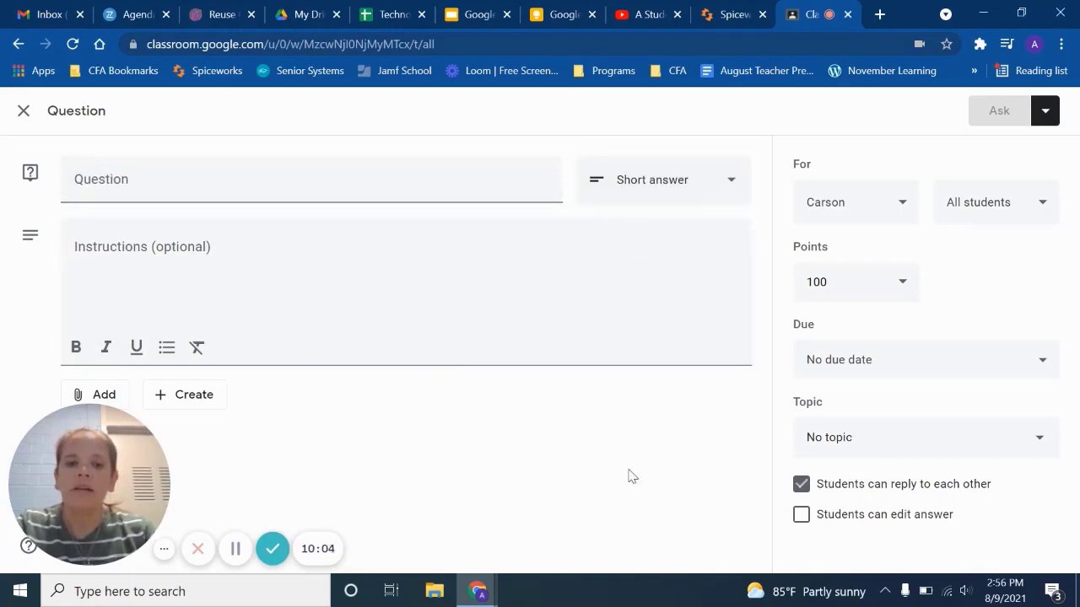
- View the lists of classes and students the question can be assigned to, leaving the selection as is
click(893, 206)
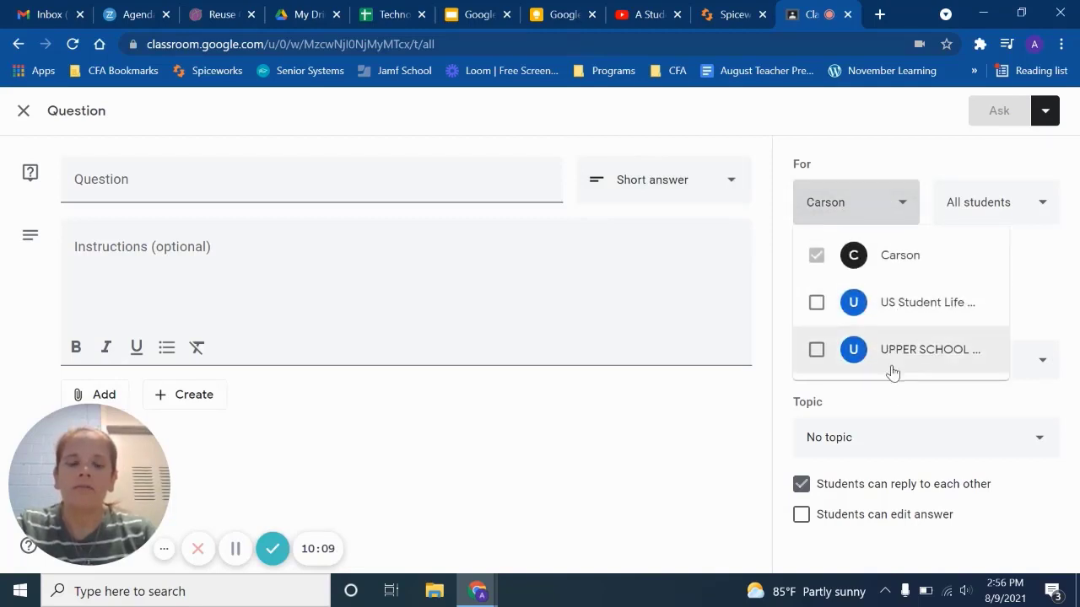
click(1044, 205)
click(1045, 206)
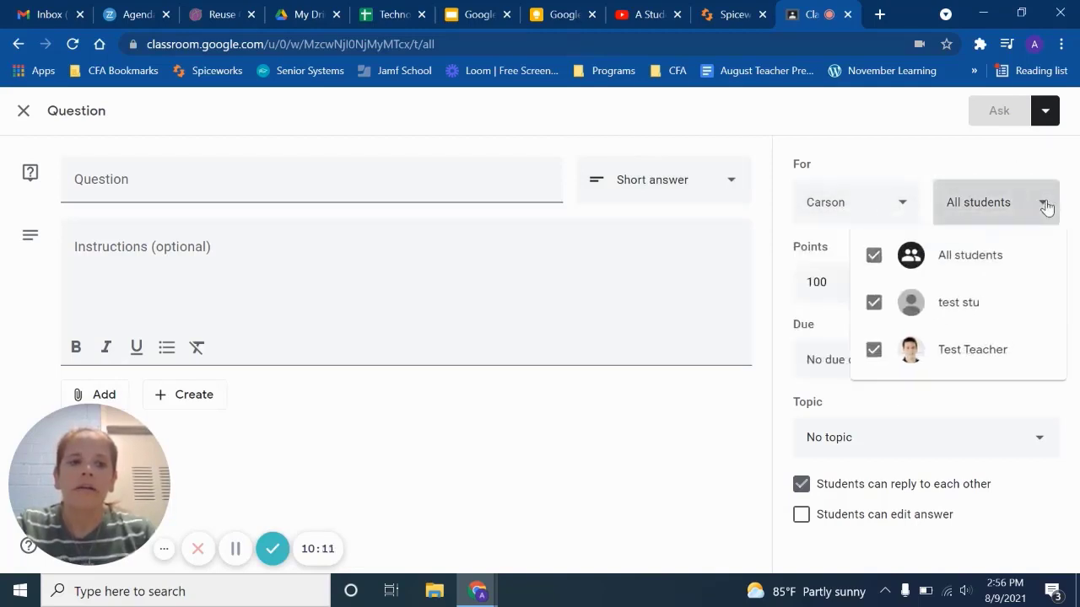
click(930, 139)
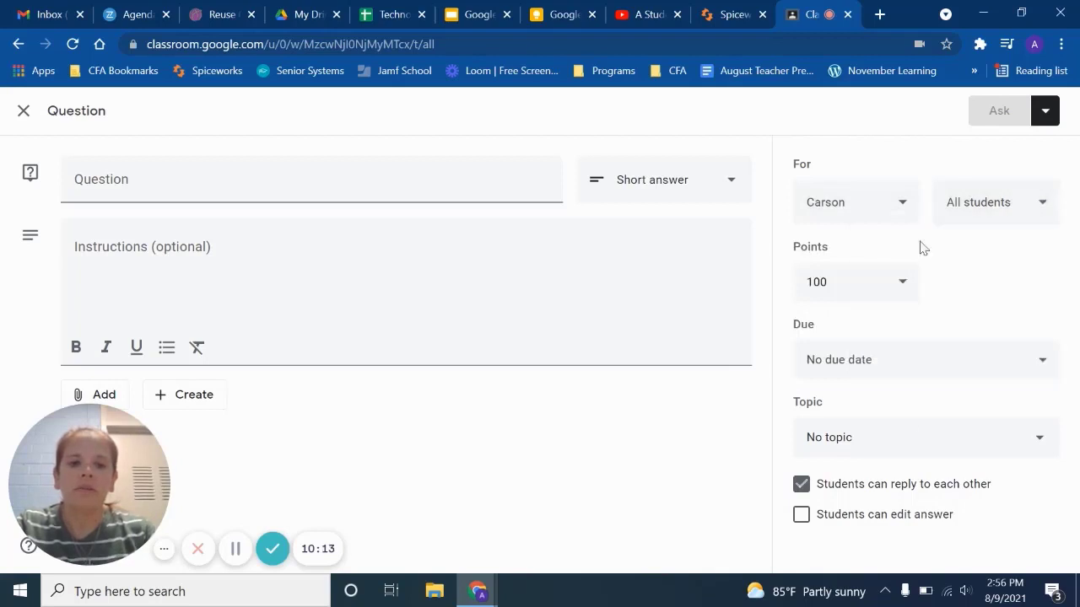
- Allow students to edit their answer to the question, and close the question draft without asking it
click(802, 519)
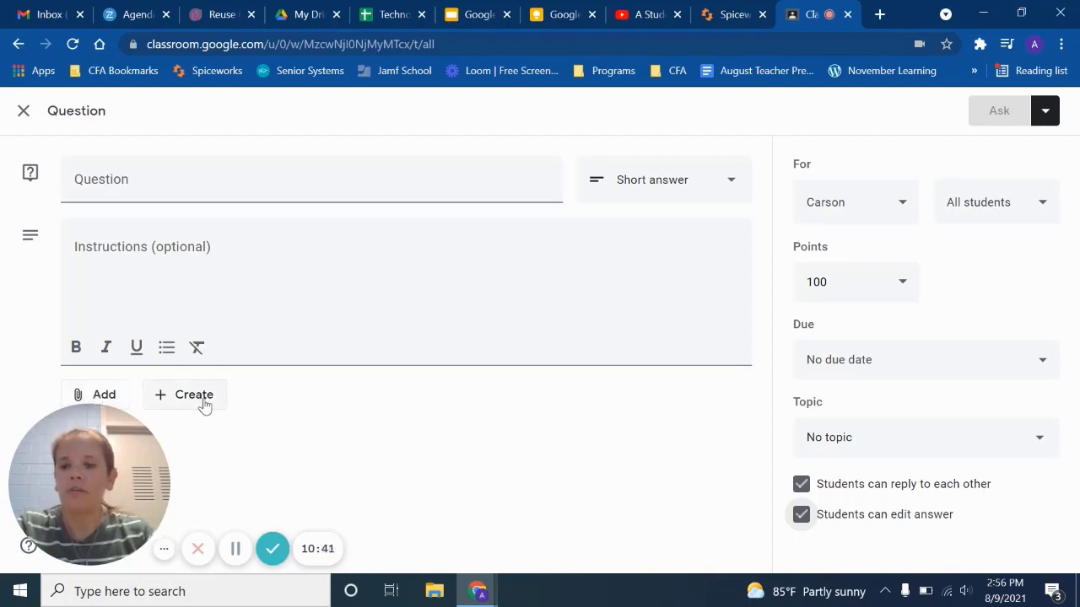
click(22, 115)
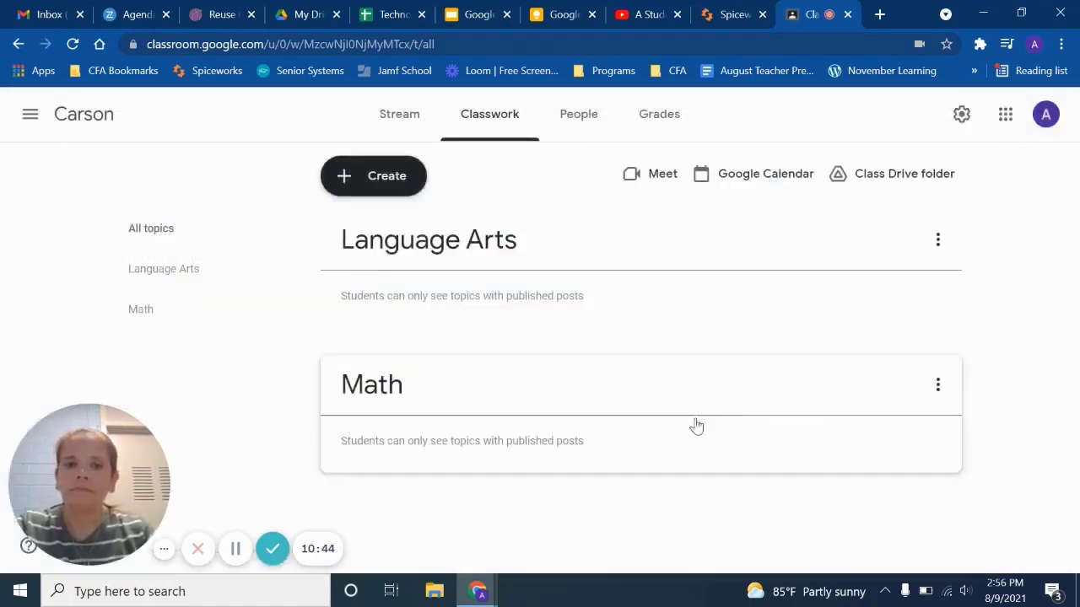
- Start a new material post, view its topic choices, and close it without posting
click(386, 181)
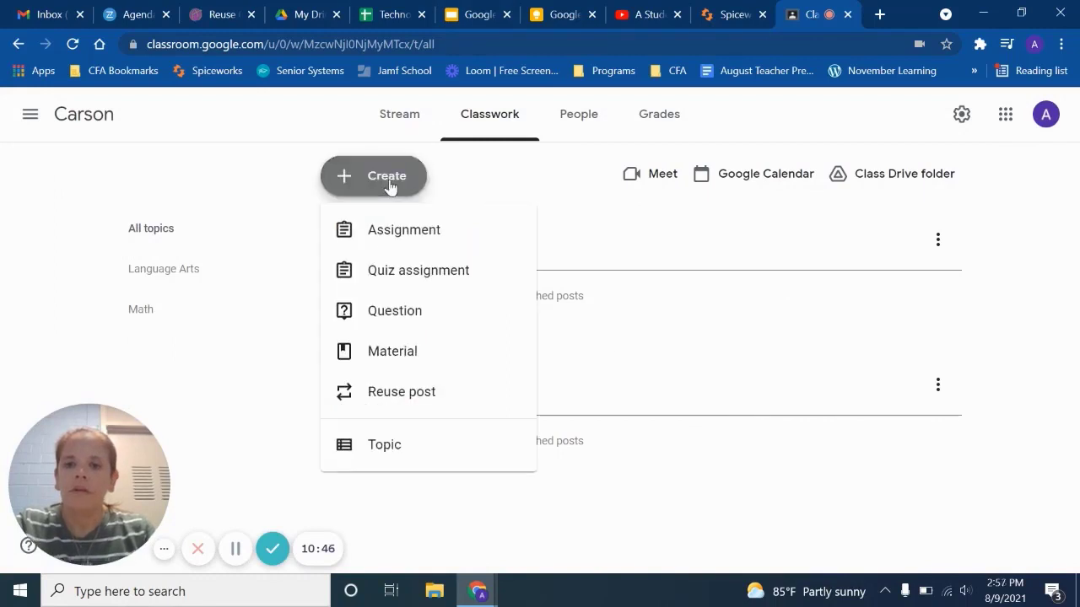
click(401, 354)
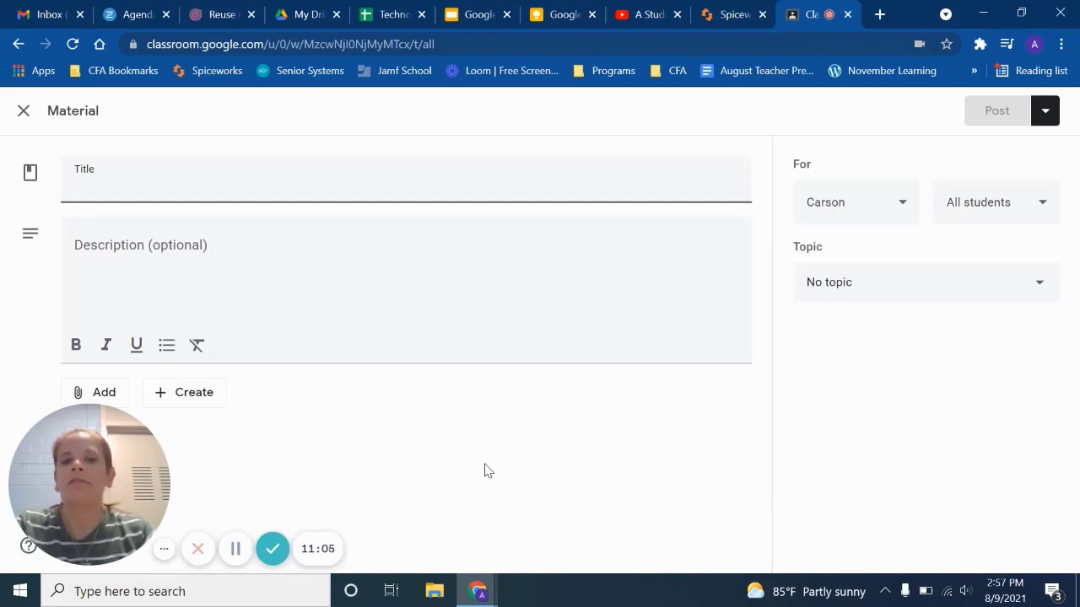
click(1003, 285)
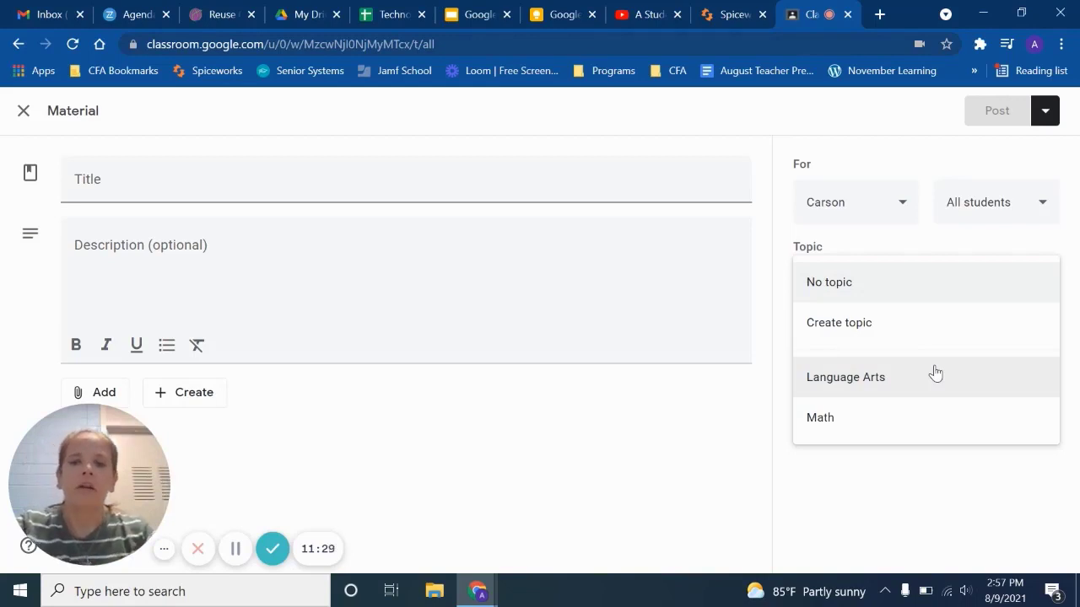
click(25, 116)
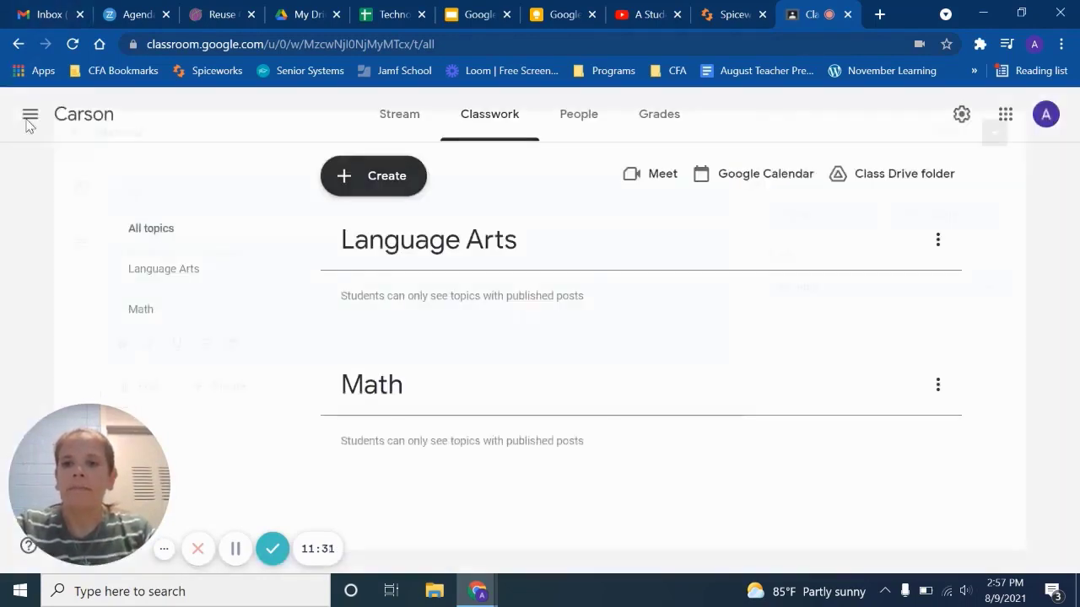
- Start reusing a post in Classwork, view the posts of the current class, and close the dialog without reusing any
click(400, 184)
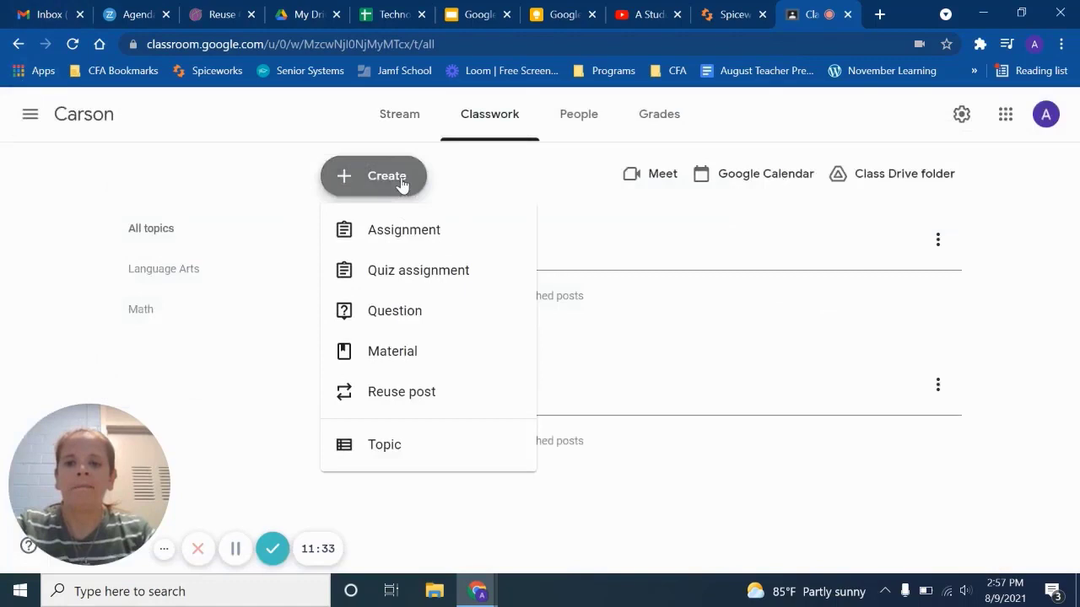
click(412, 388)
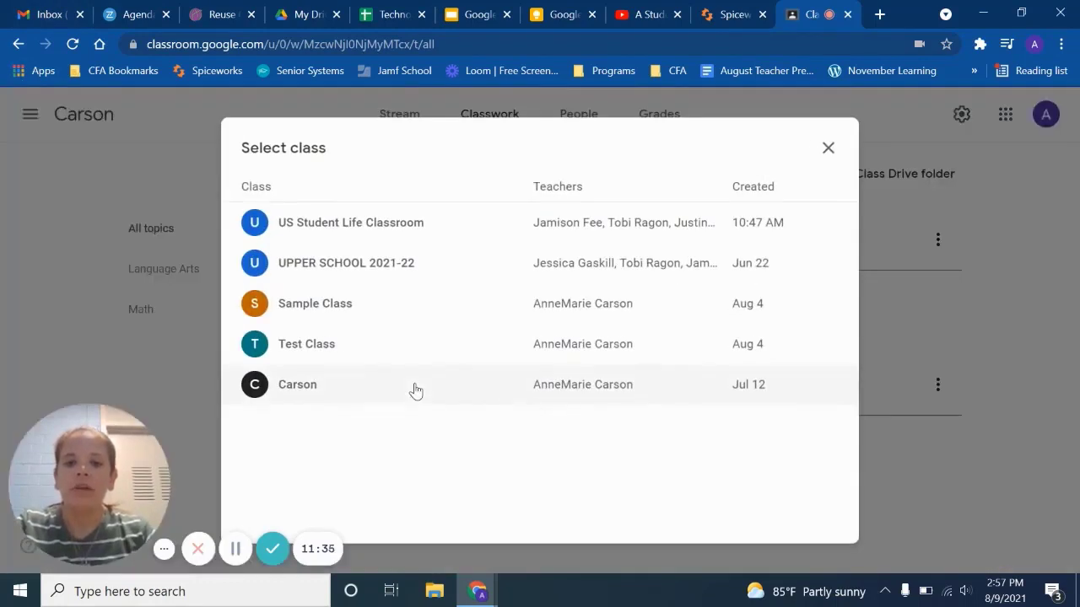
click(312, 391)
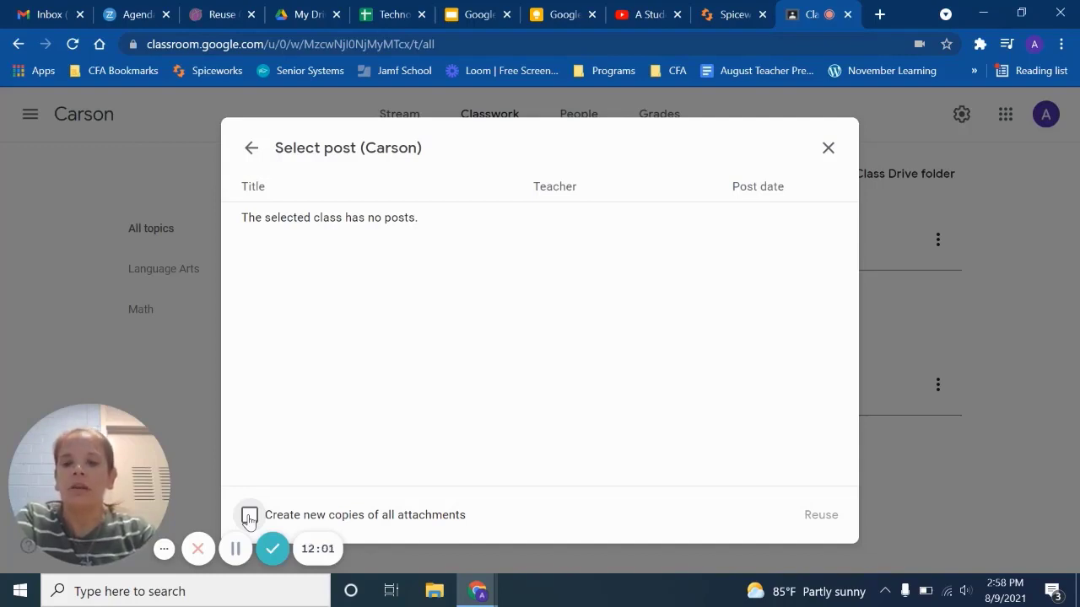
click(824, 150)
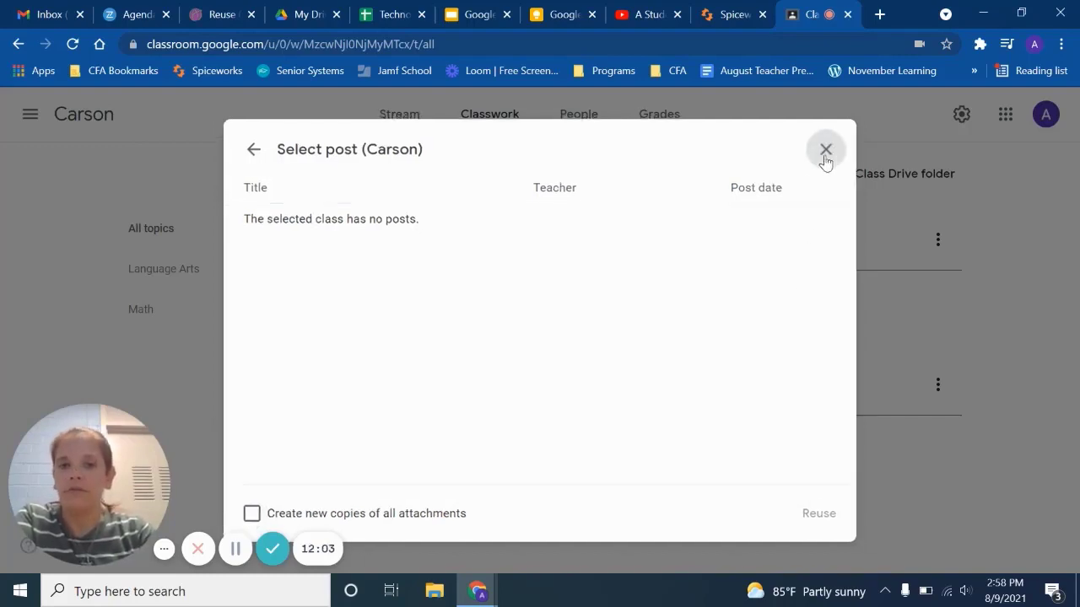
- Start a new assignment and attach the first recent Untitled document from Google Drive
click(376, 182)
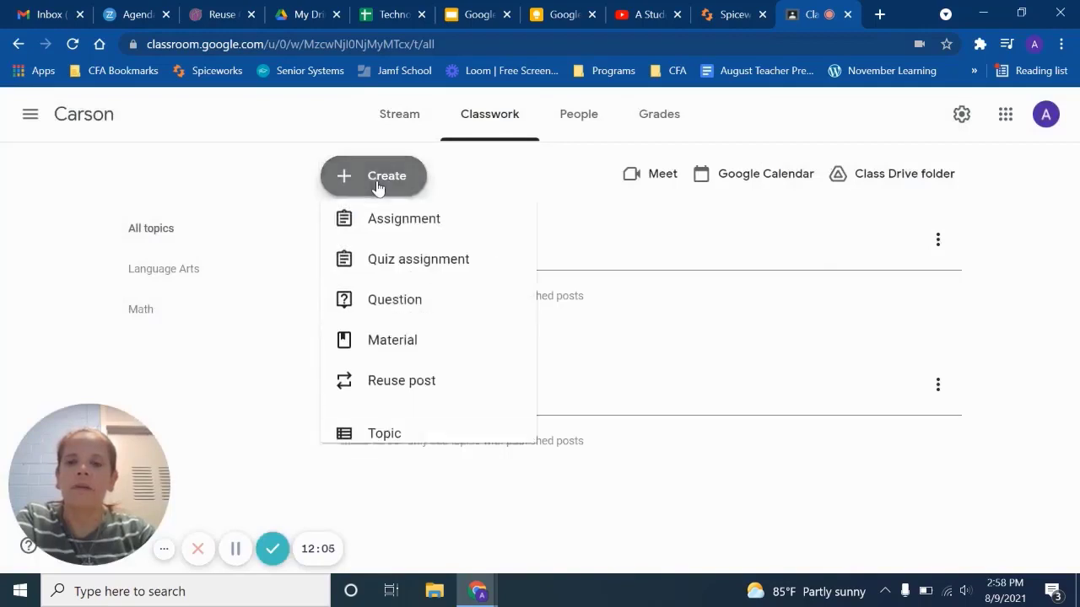
click(408, 238)
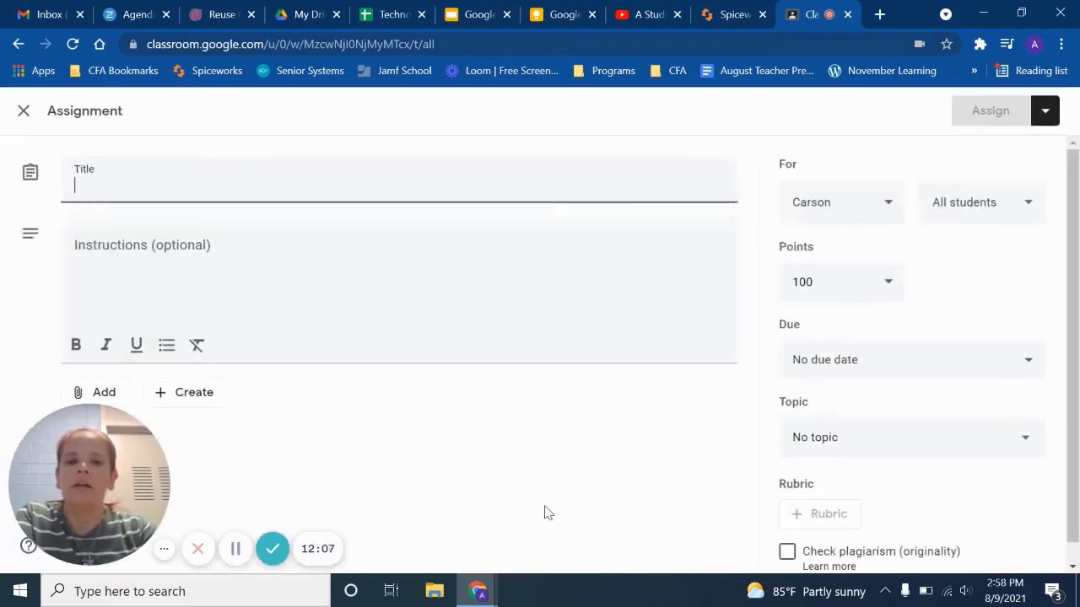
click(106, 393)
click(181, 437)
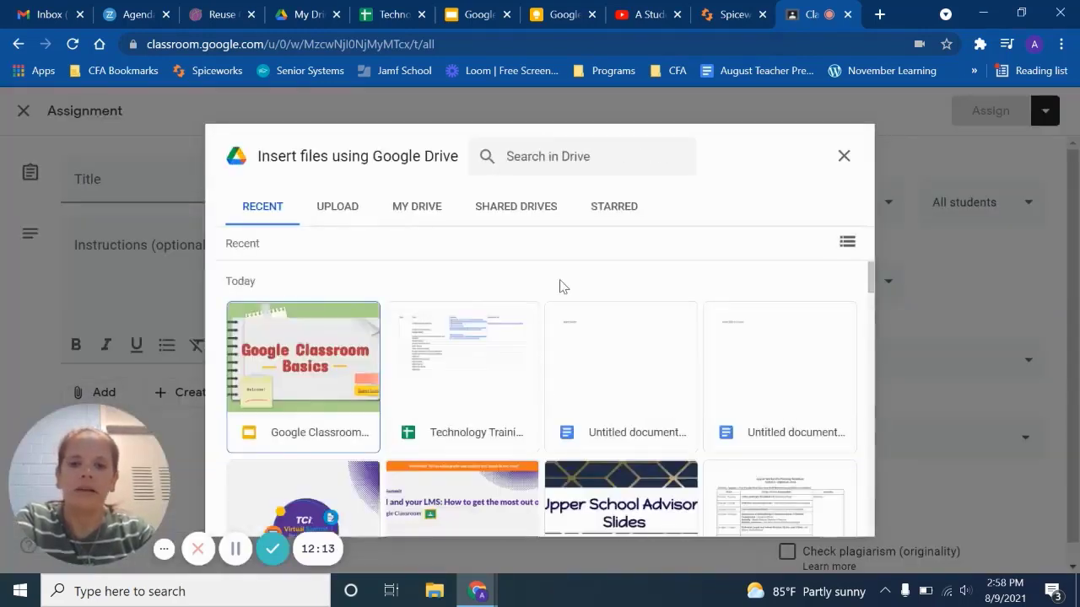
click(670, 374)
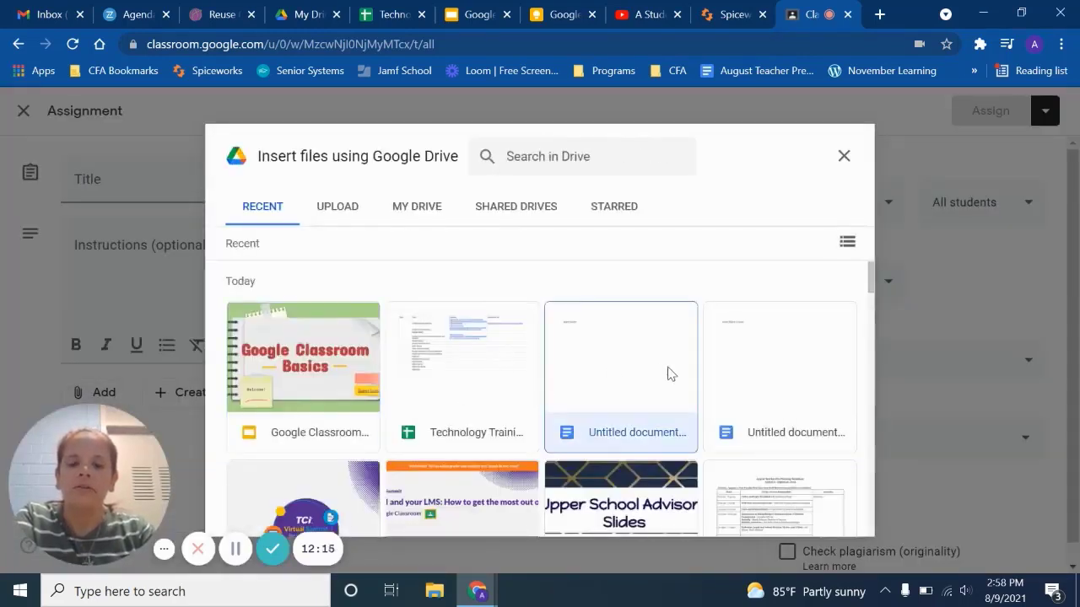
scroll(671, 374, down, 5)
click(839, 519)
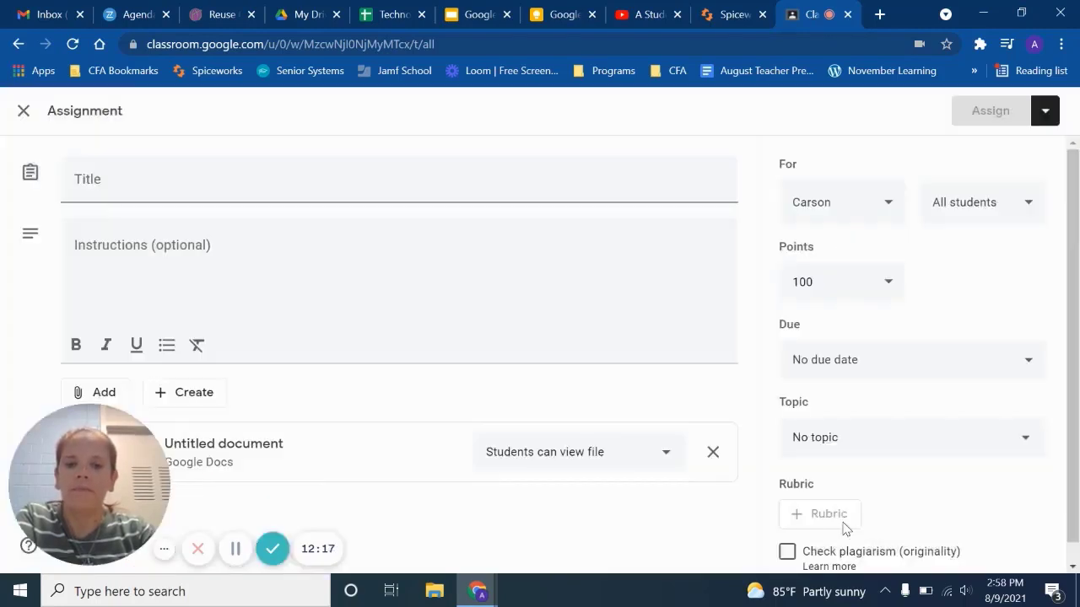
- View the student access options for the attached document, keeping Students can view file
scroll(534, 516, down, 1)
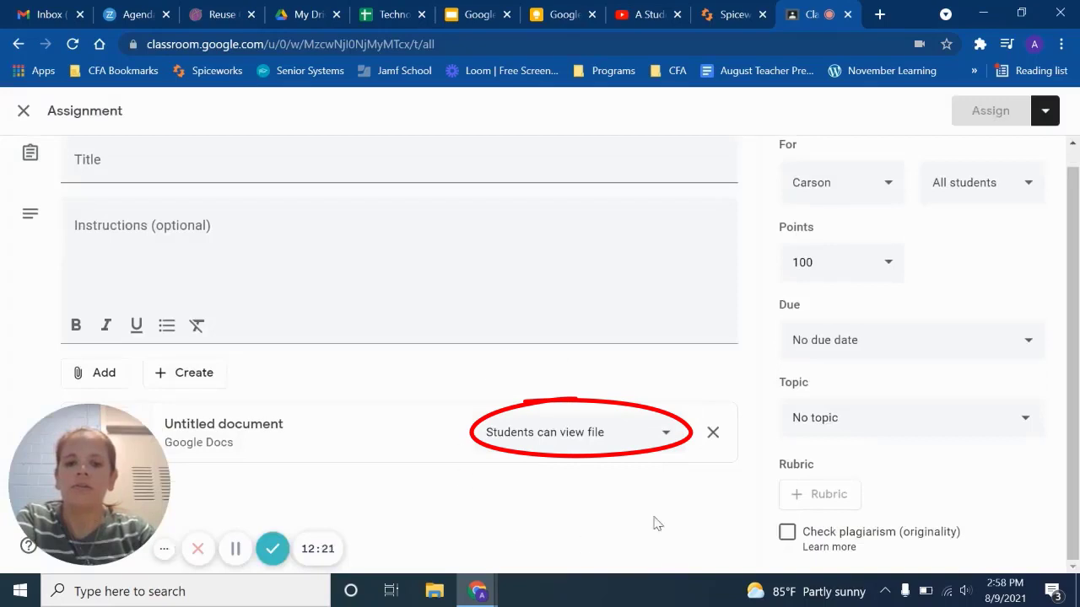
click(667, 435)
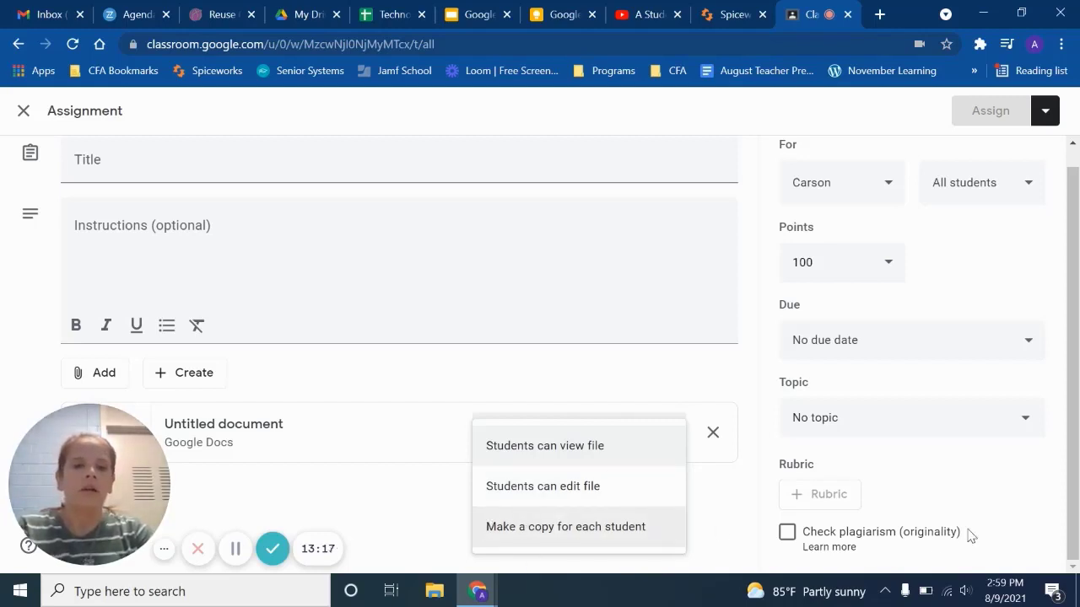
- Try the plagiarism (originality) check on and off, and close the assignment draft without assigning it
click(786, 531)
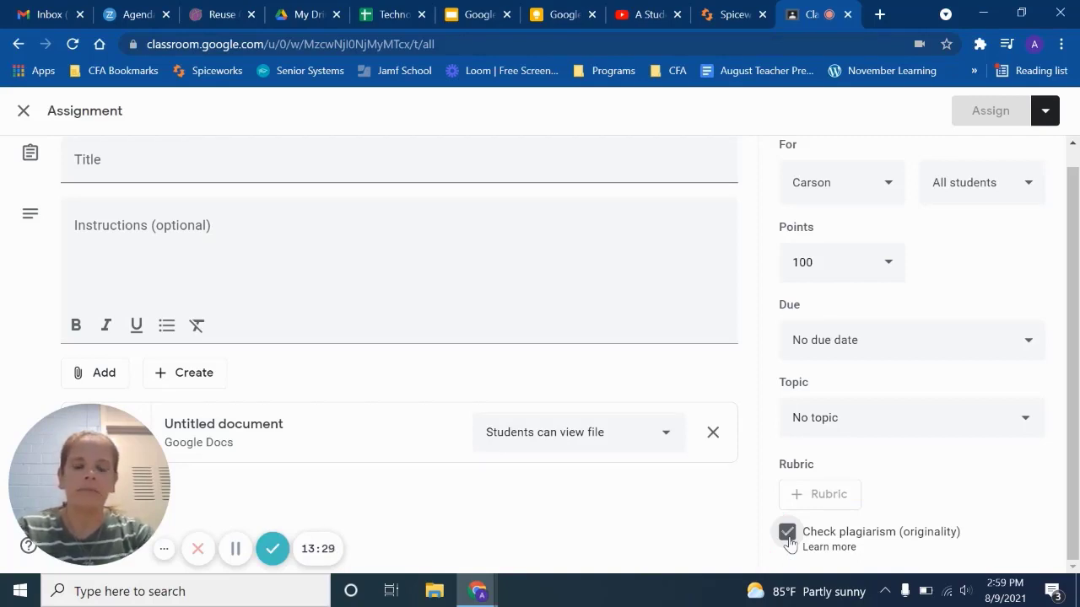
click(787, 534)
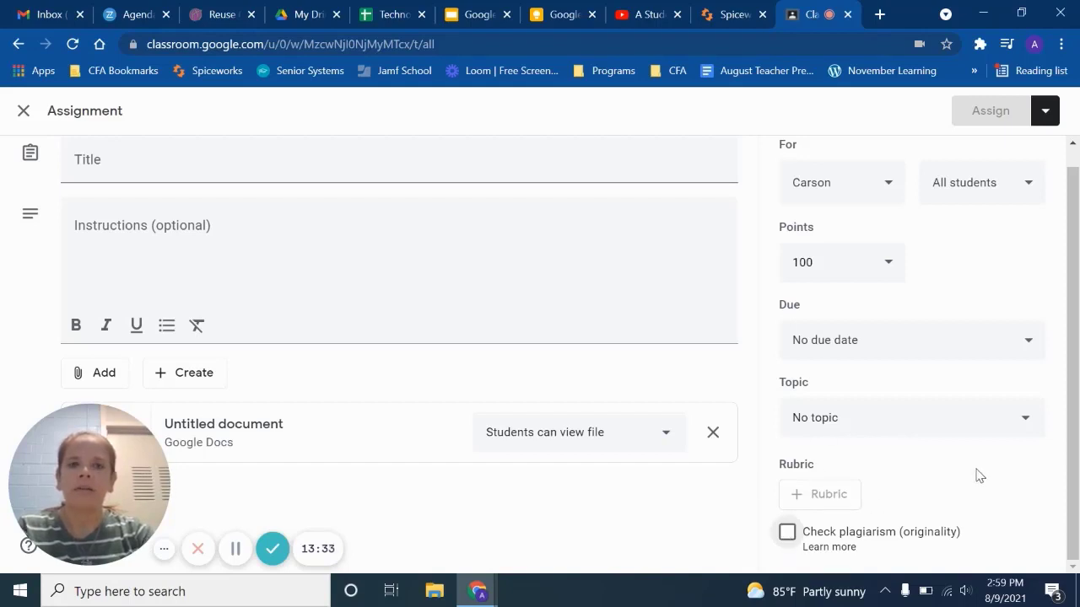
click(23, 111)
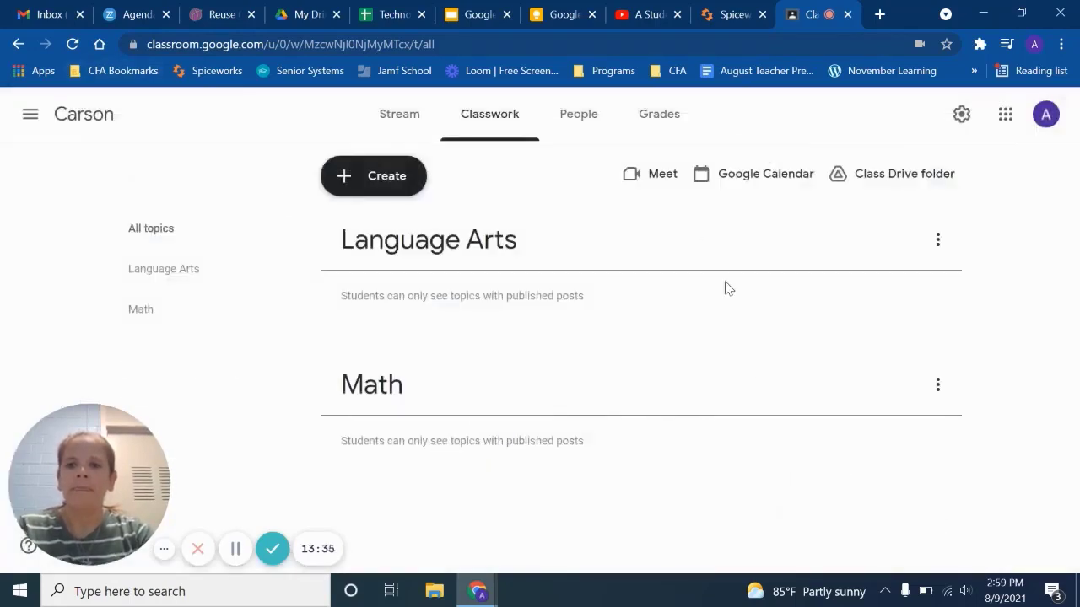
- Open the People page and view the teacher and student invitation forms, closing both without inviting anyone
click(588, 125)
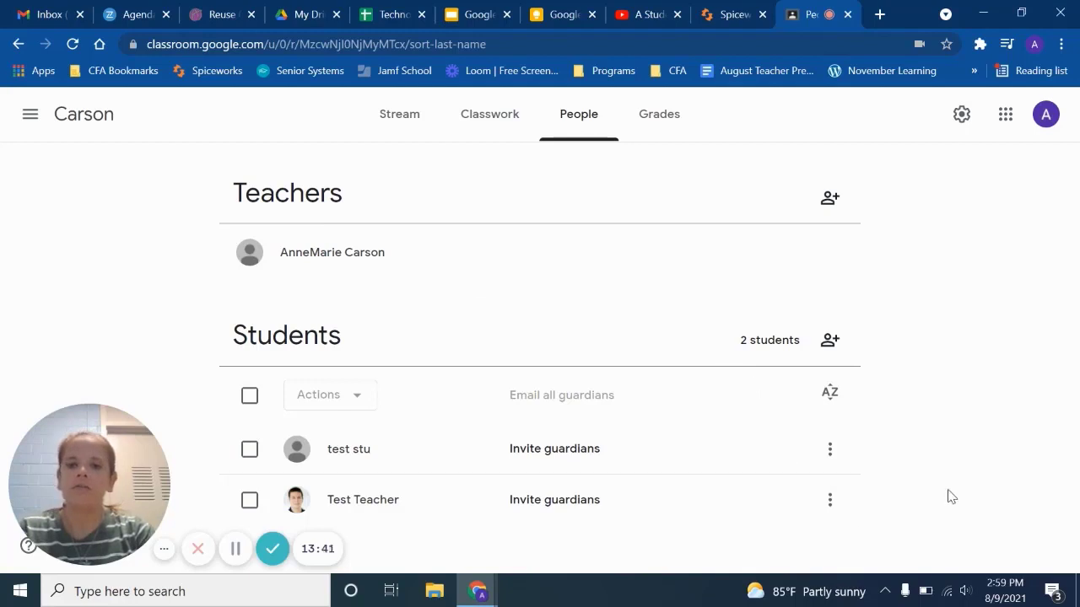
click(831, 197)
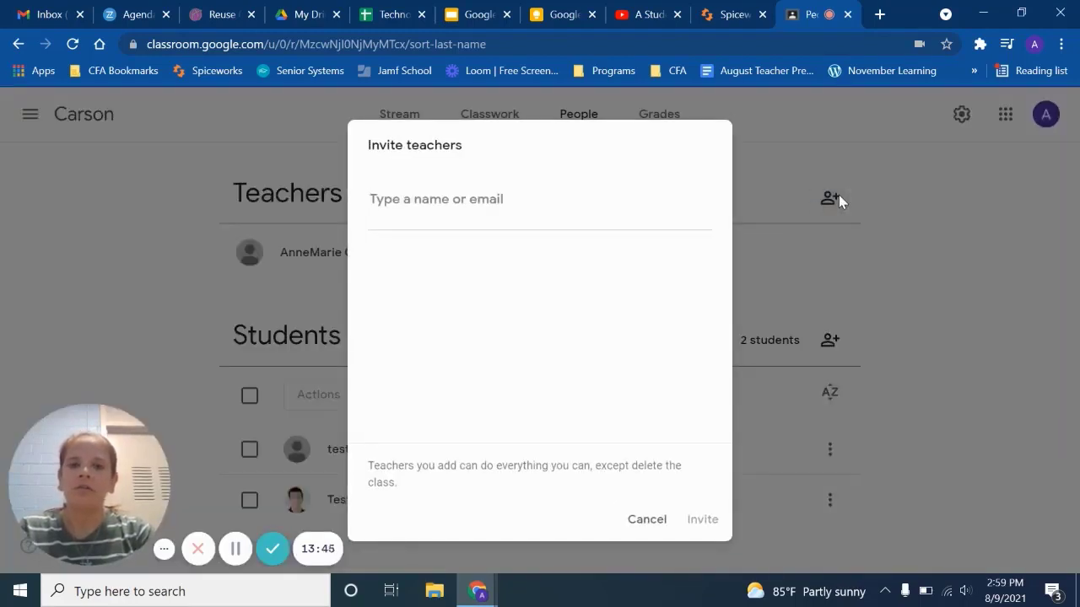
click(639, 521)
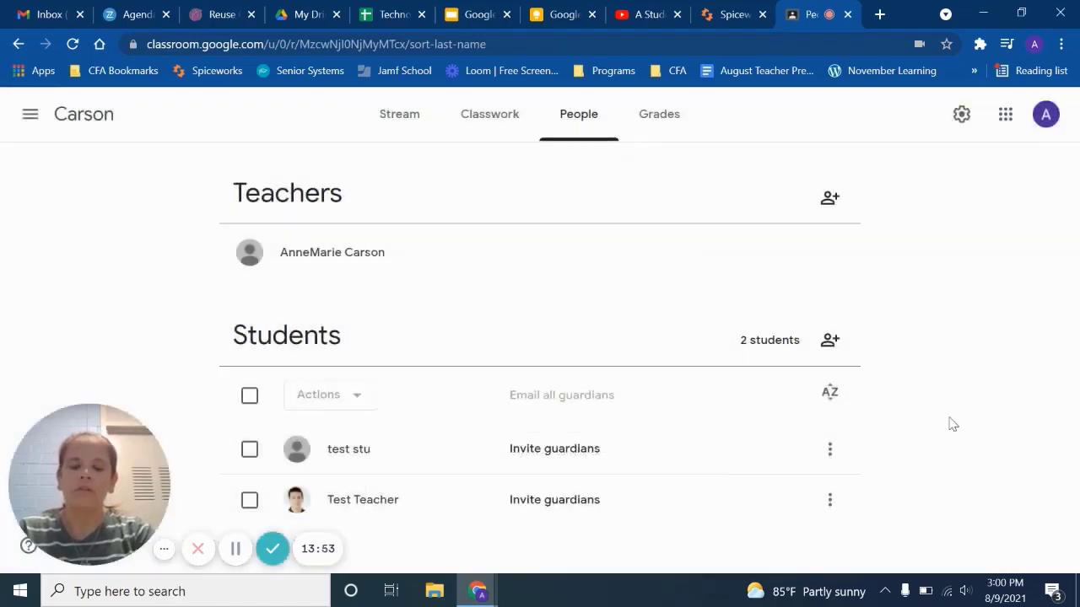
click(830, 340)
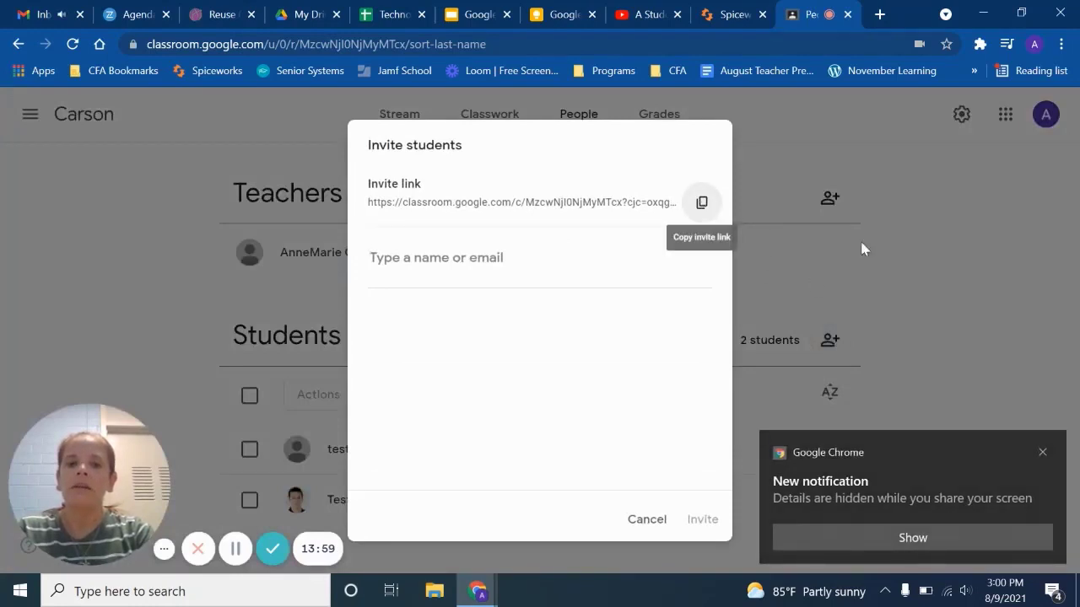
click(1044, 453)
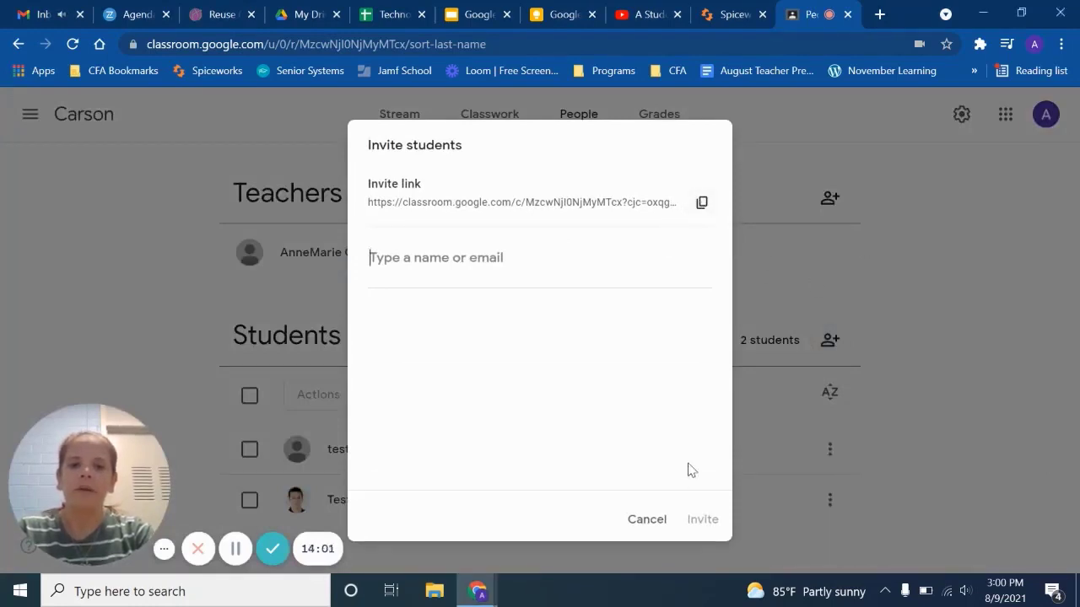
click(651, 519)
- View the actions available for the first student in the list, and open the class's Grades page
click(829, 451)
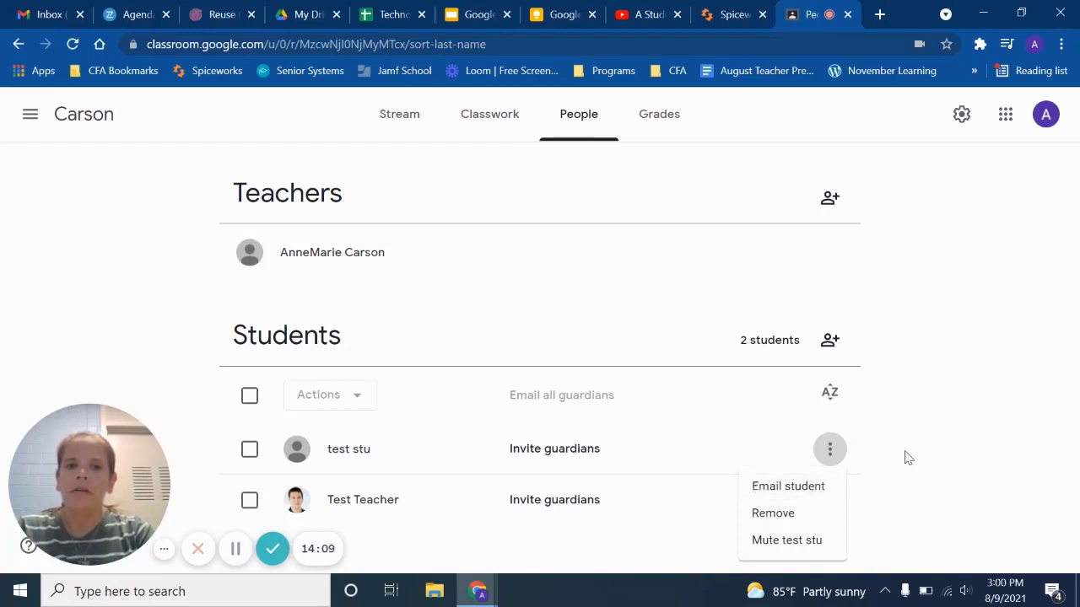
click(669, 127)
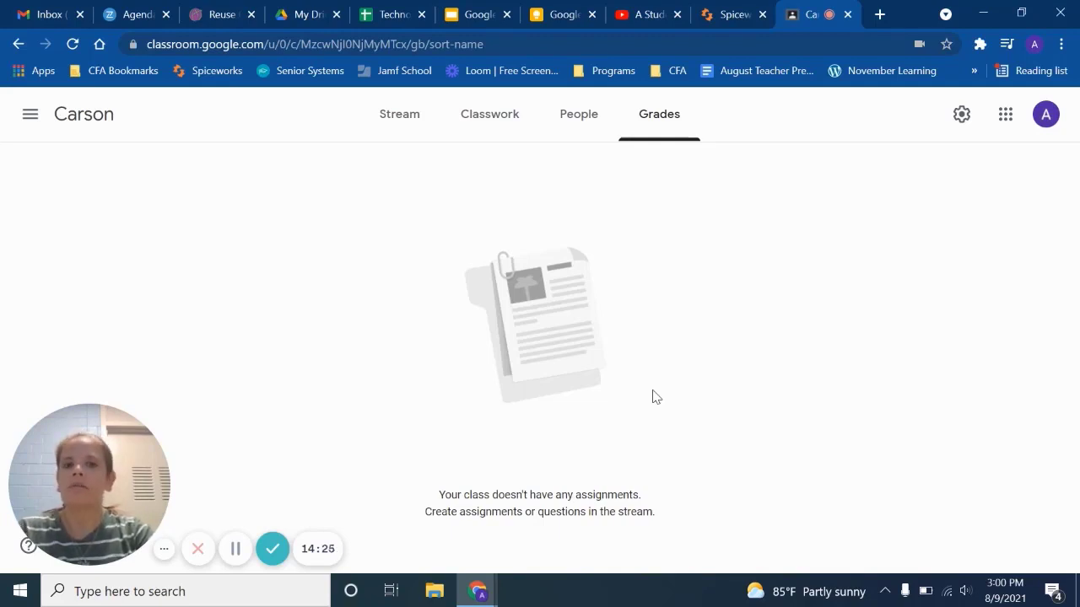
- Review the announcements on the Stream, revisit the Classwork and People pages, and return to the Stream
click(398, 120)
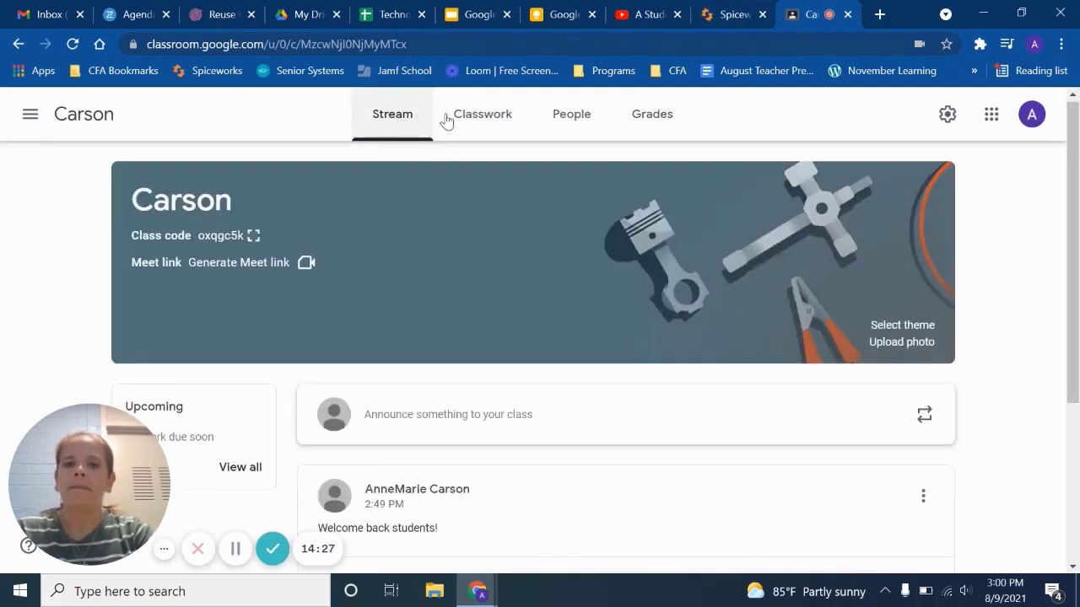
scroll(1016, 457, down, 3)
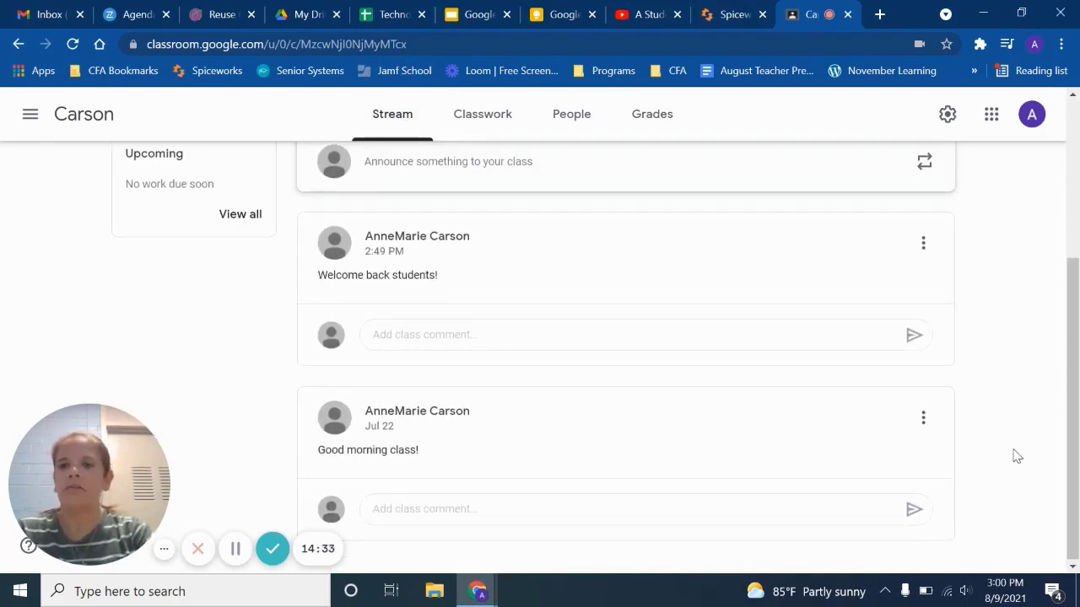
scroll(1017, 456, up, 3)
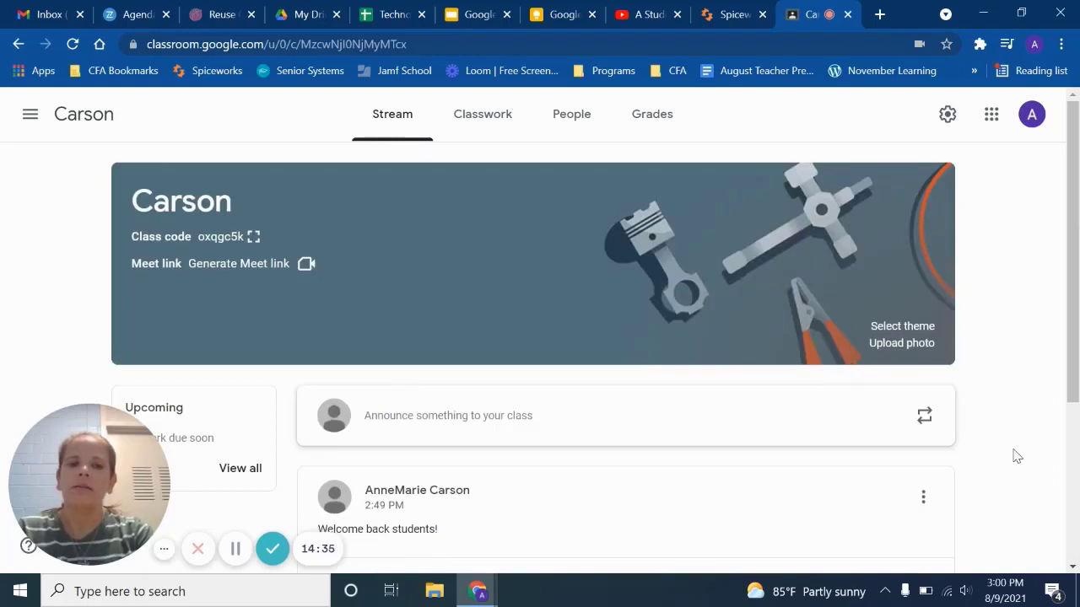
click(483, 114)
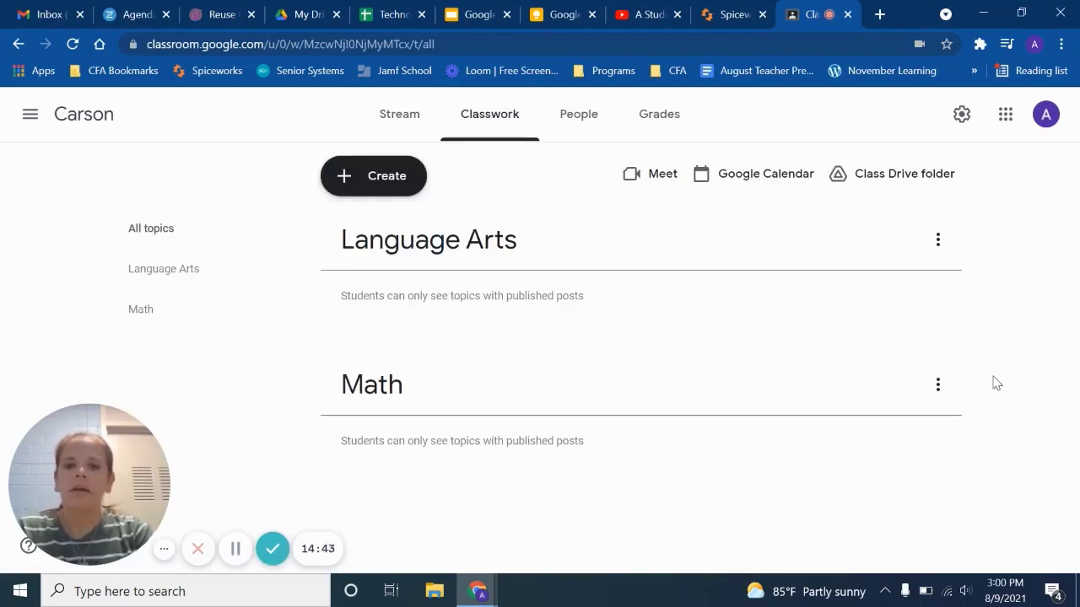
click(579, 119)
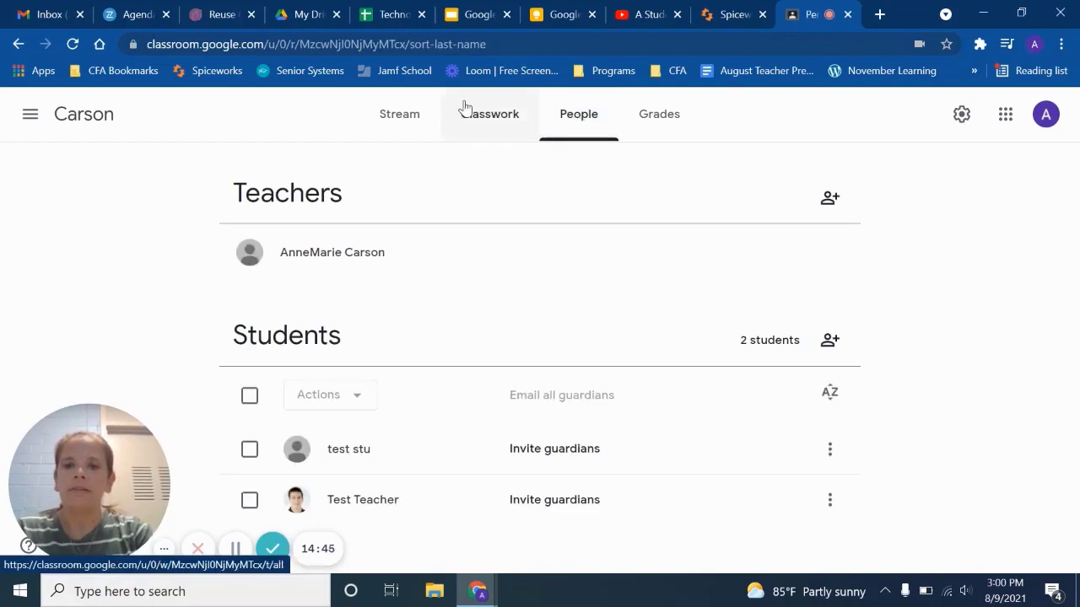
click(388, 113)
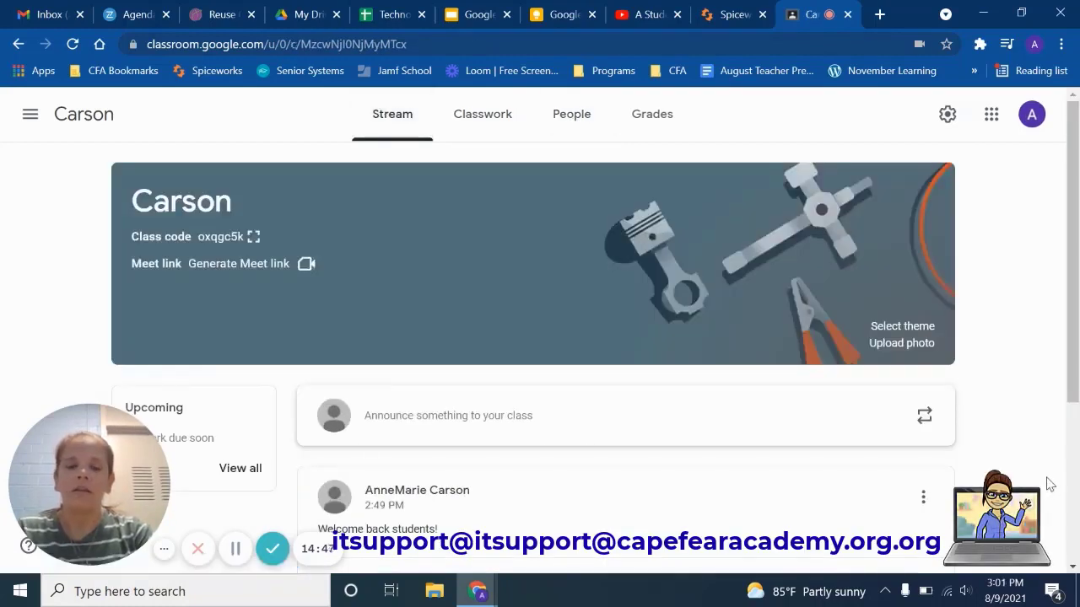